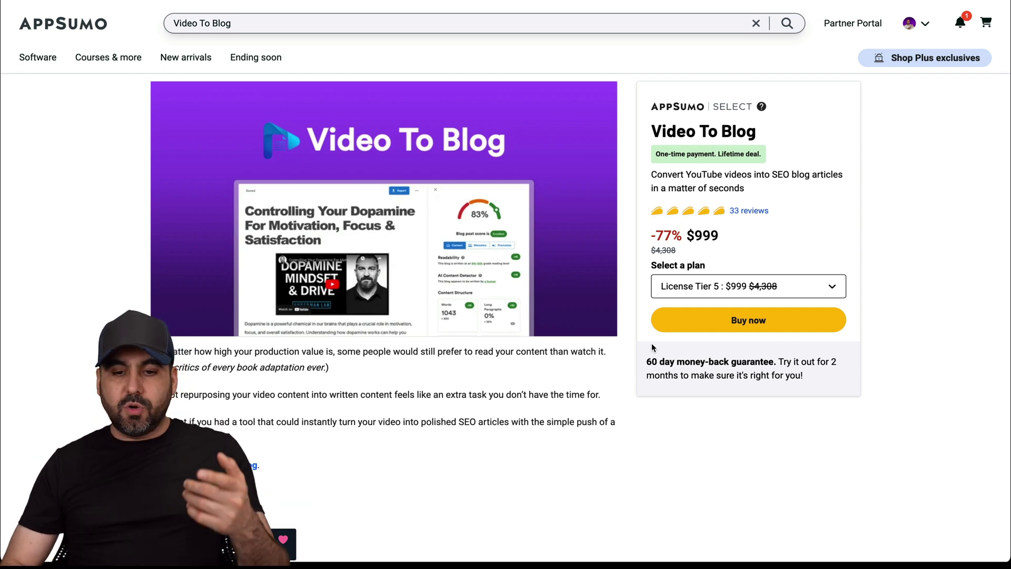
scroll(652, 343, down, 5)
scroll(652, 343, down, 5)
scroll(652, 344, down, 5)
scroll(652, 344, down, 5)
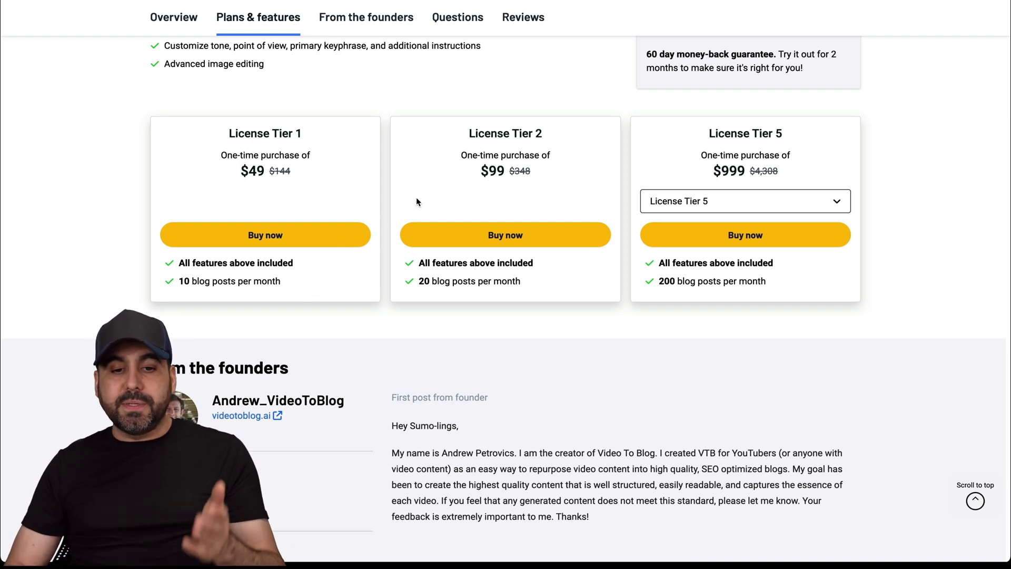
Step: Preview License Tier 3 pricing in the tier dropdown, then switch back to License Tier 5
click(698, 204)
click(703, 229)
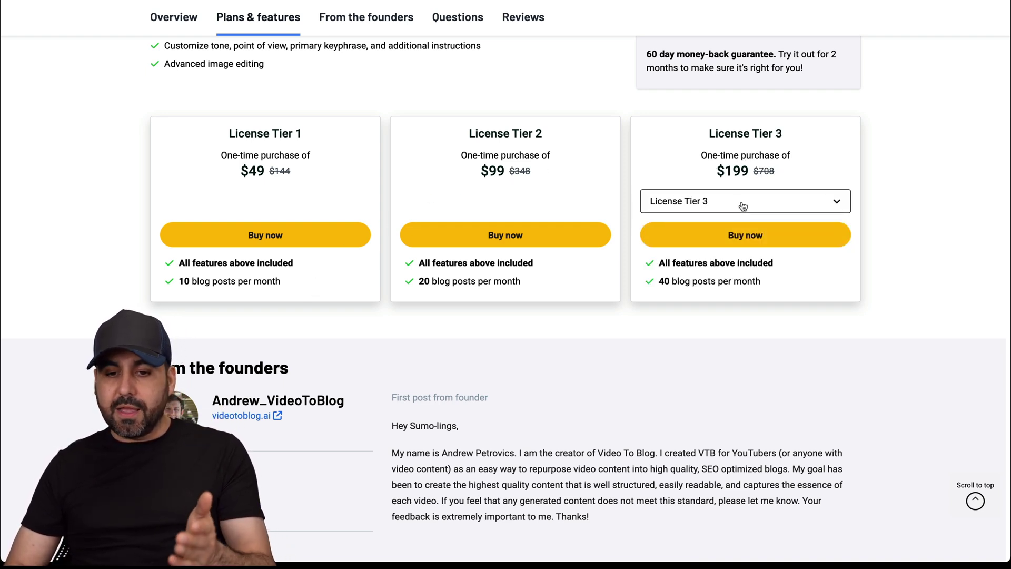
click(738, 202)
click(730, 273)
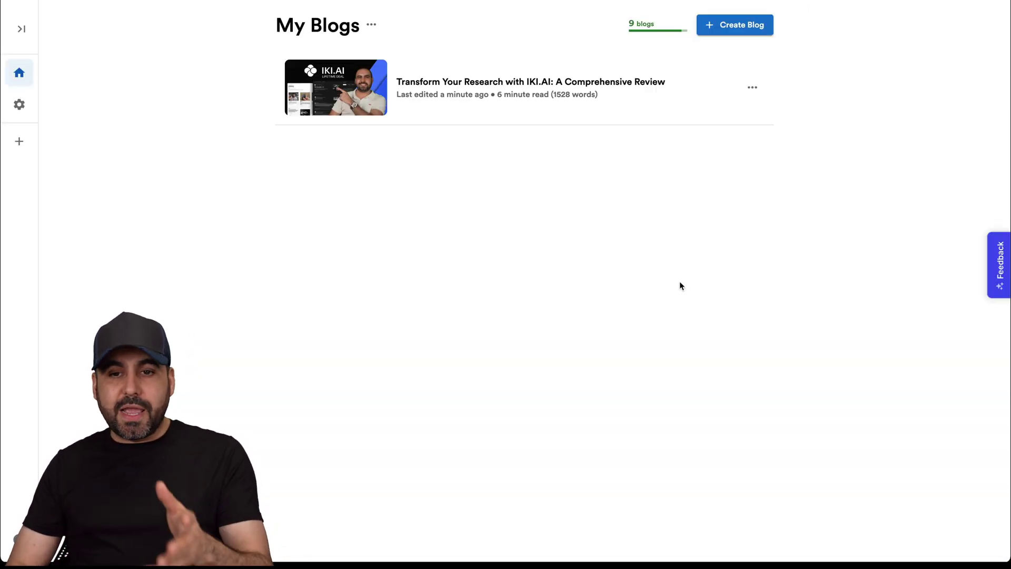
Step: Start a new blog and paste the YouTube video URL into the link field
click(741, 30)
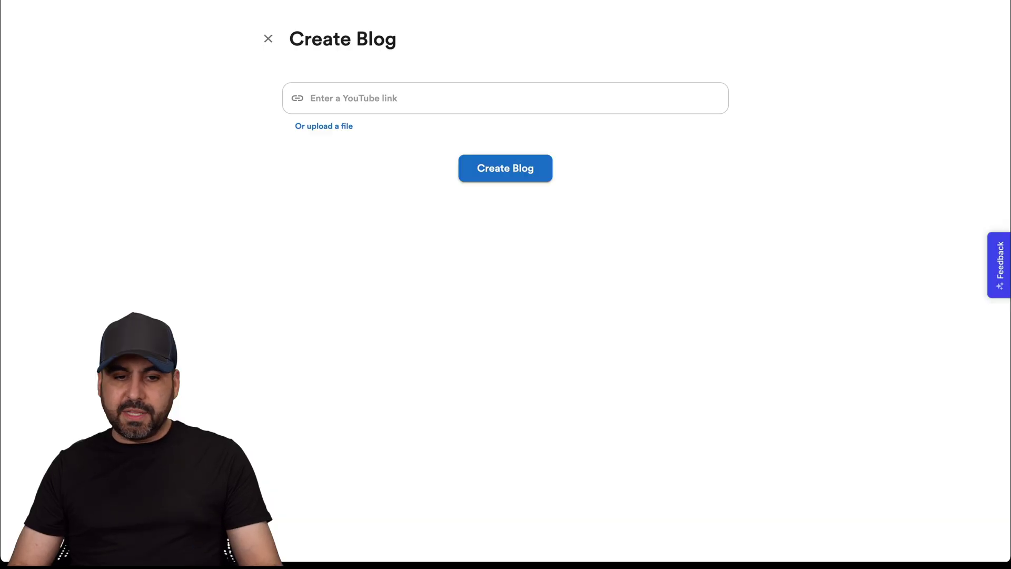
click(449, 100)
text(https://youtu.be/Q9gXaRnCSl4)
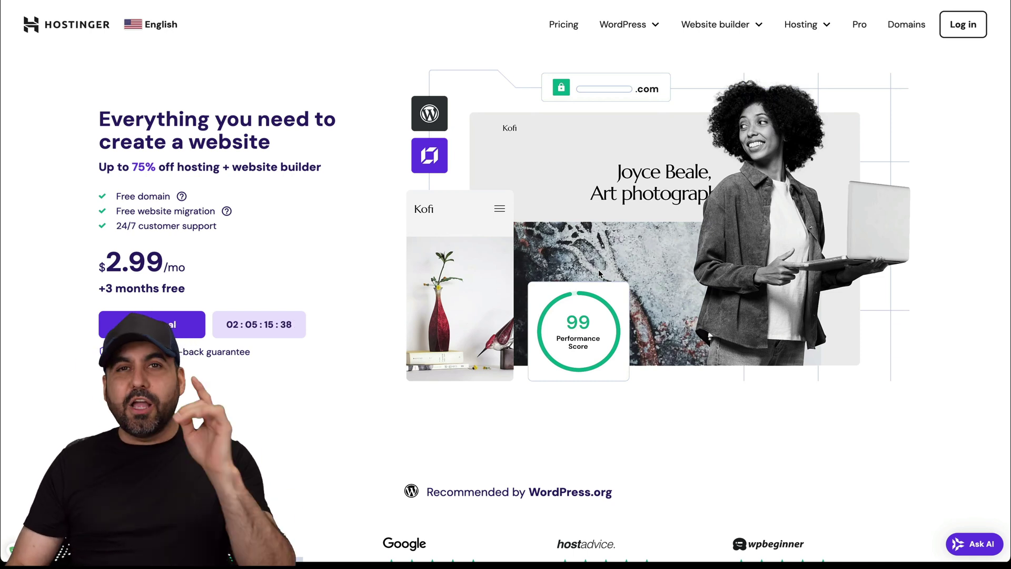
mouse_move(801, 25)
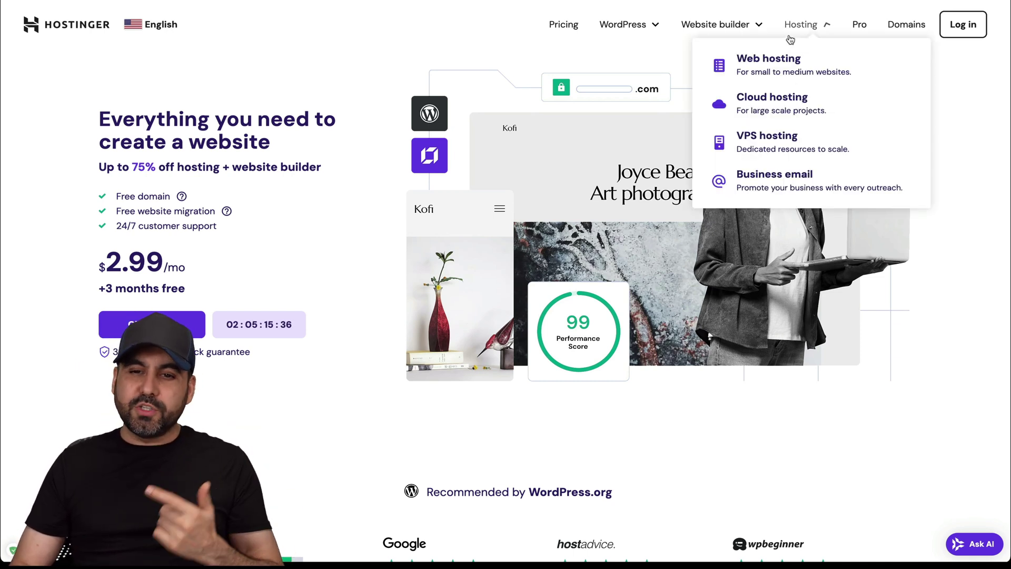
Step: Choose the Business plan on Hostinger's web hosting page
click(781, 69)
scroll(584, 388, down, 2)
scroll(584, 388, down, 5)
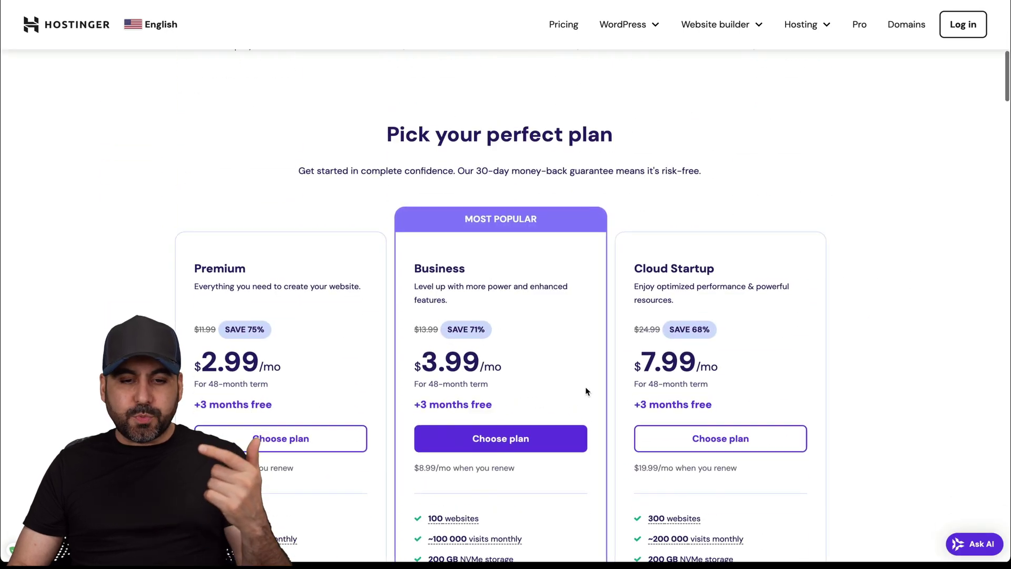
scroll(587, 391, down, 2)
scroll(585, 390, down, 1)
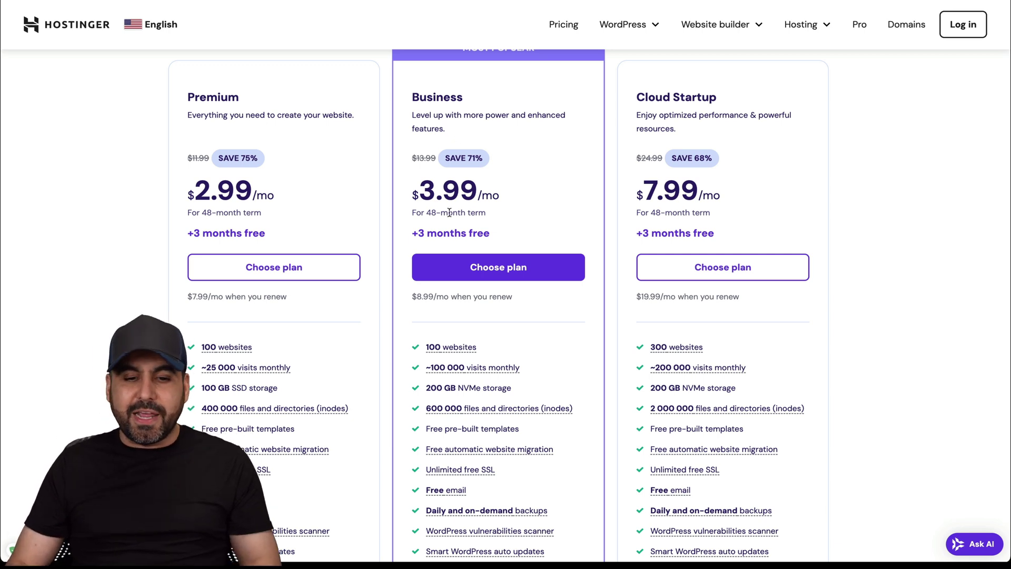
click(494, 268)
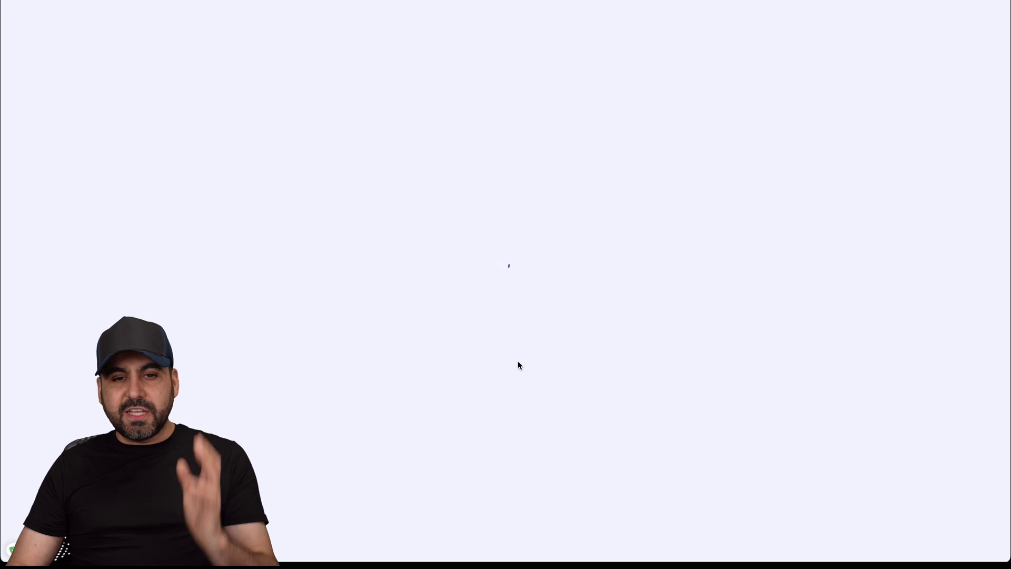
Step: Keep the 48-month billing period and apply coupon SAASMASTER to the cart
click(289, 257)
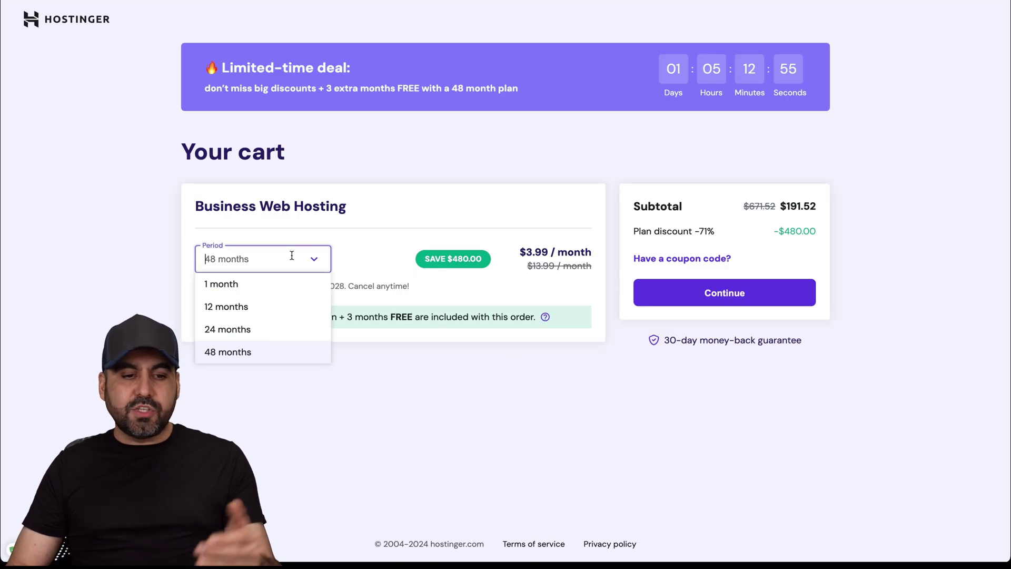
click(262, 352)
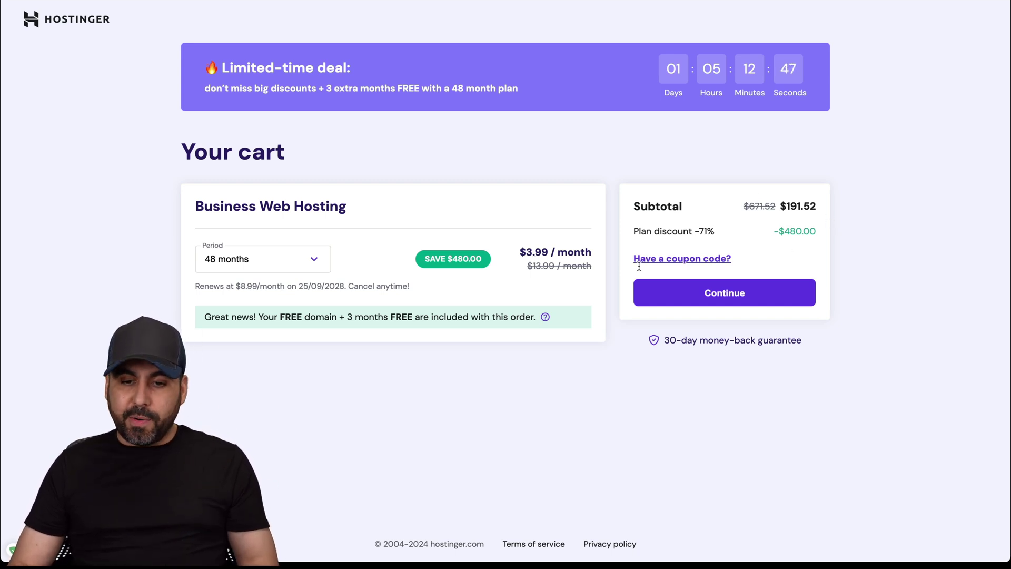
click(681, 259)
text(SAASMASTER)
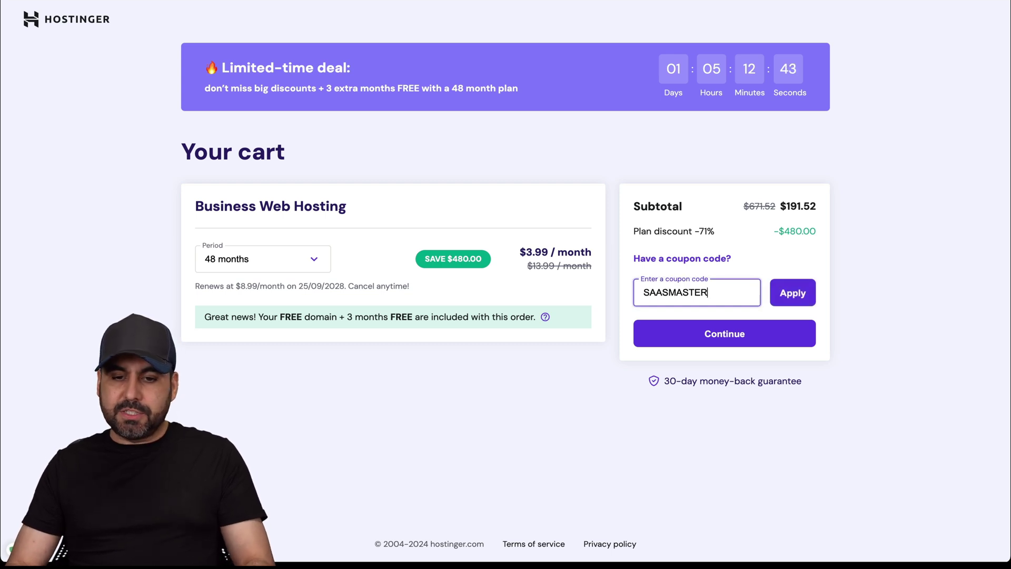
click(778, 294)
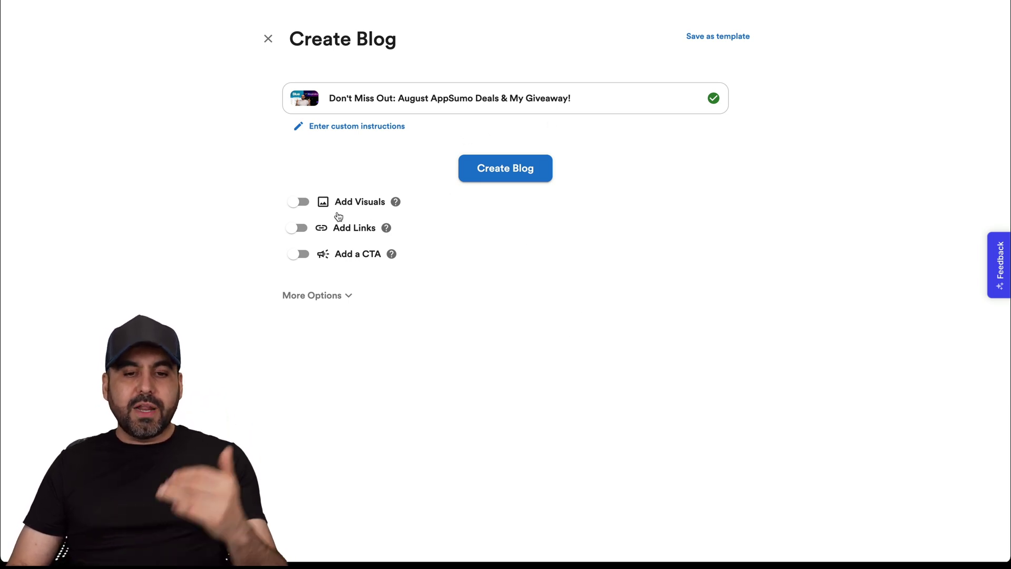
Step: Turn on visuals, keeping Embed Video as the featured media
click(301, 203)
click(392, 232)
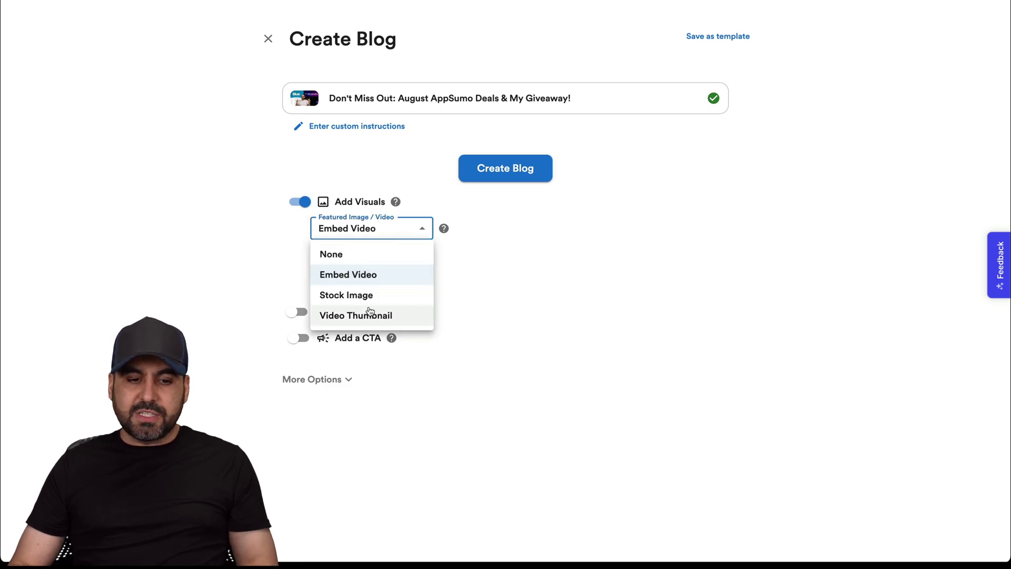
click(377, 277)
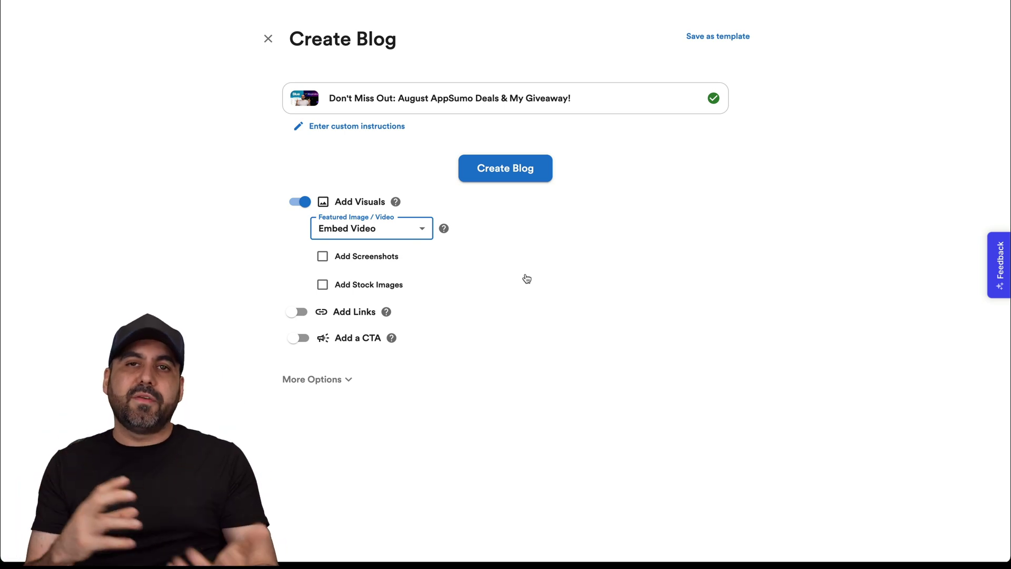
click(364, 229)
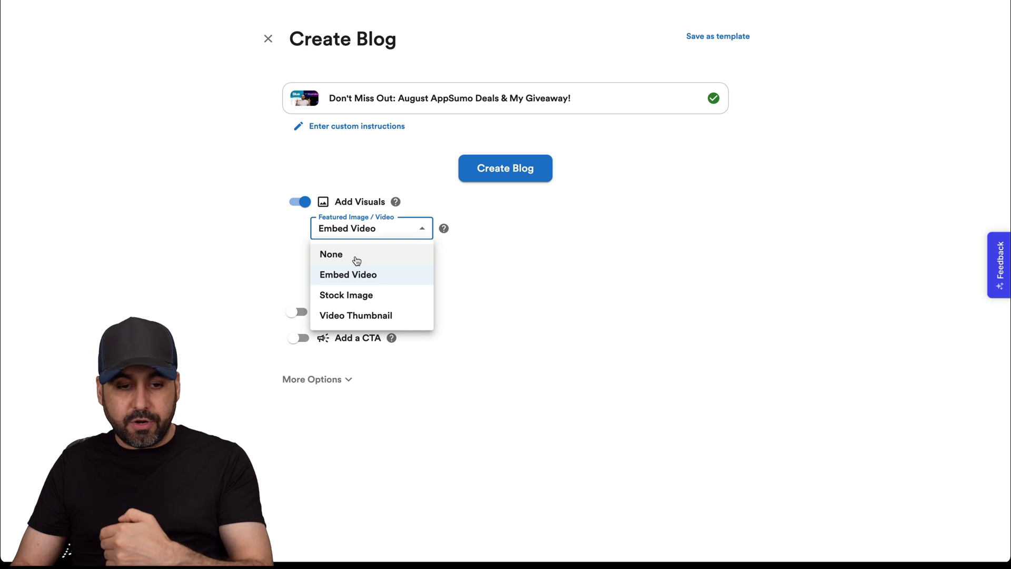
click(537, 337)
Step: Add stock images instead of screenshots, enable links, and add a call to action
click(323, 257)
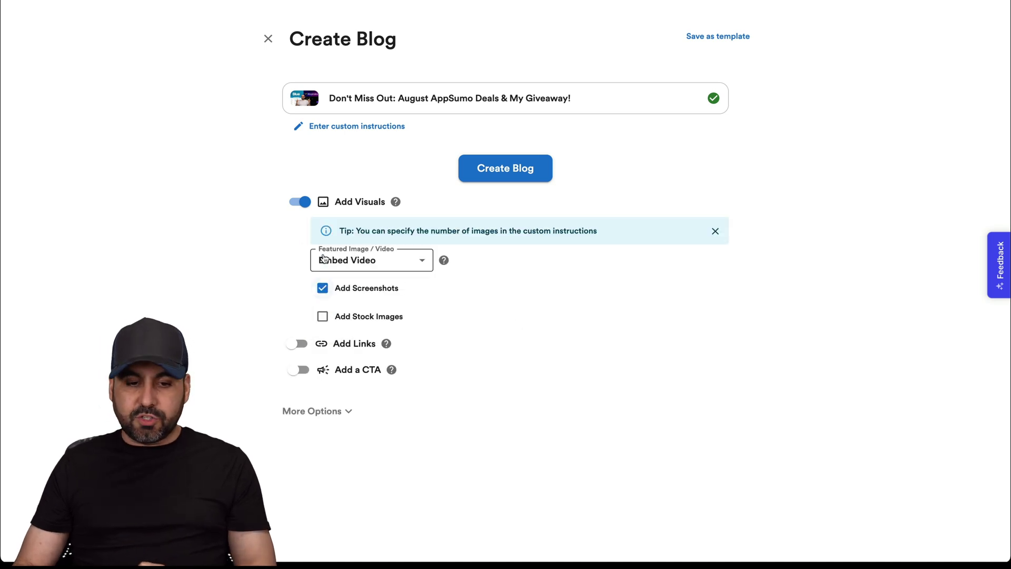
click(322, 289)
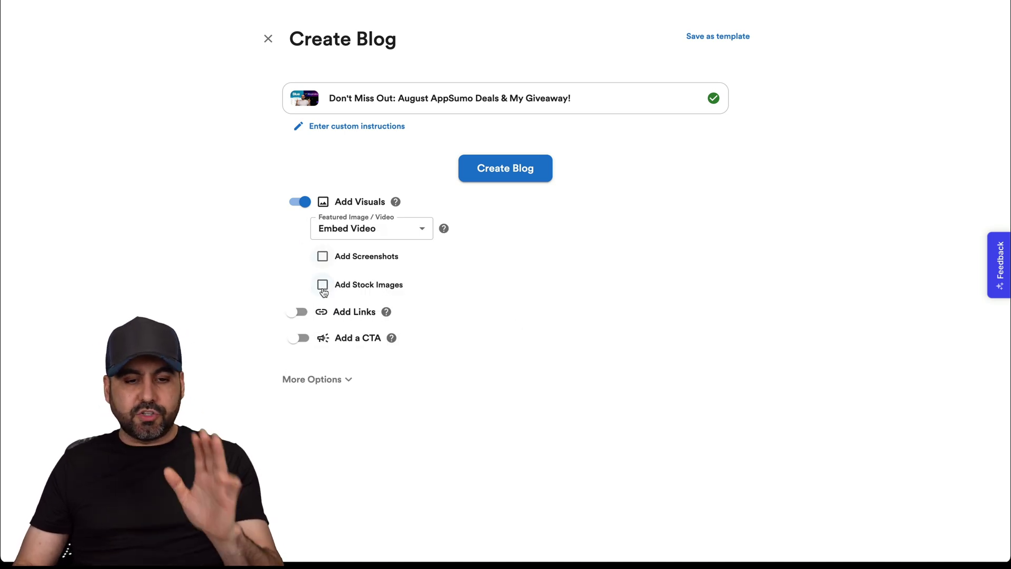
click(324, 285)
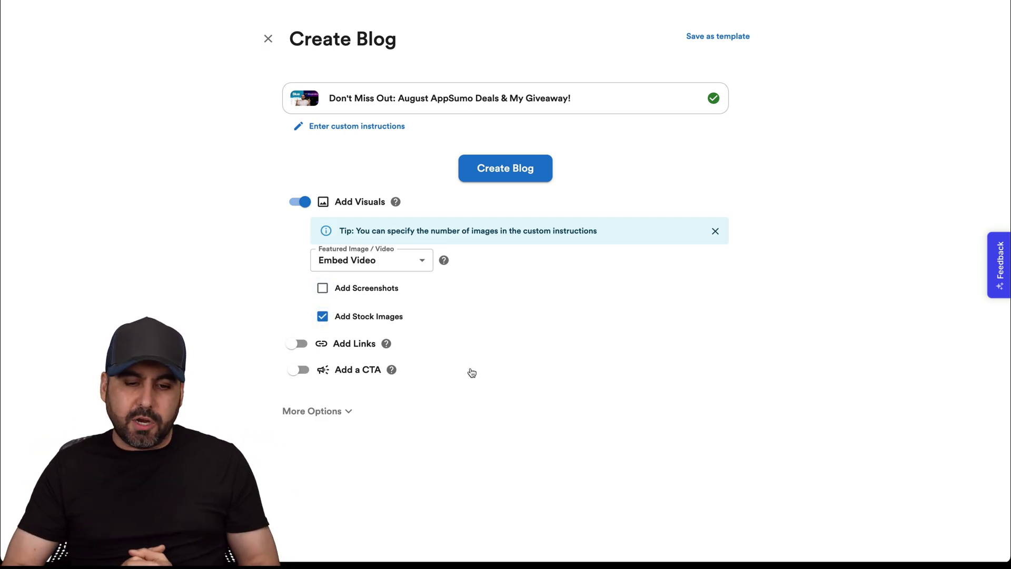
click(298, 344)
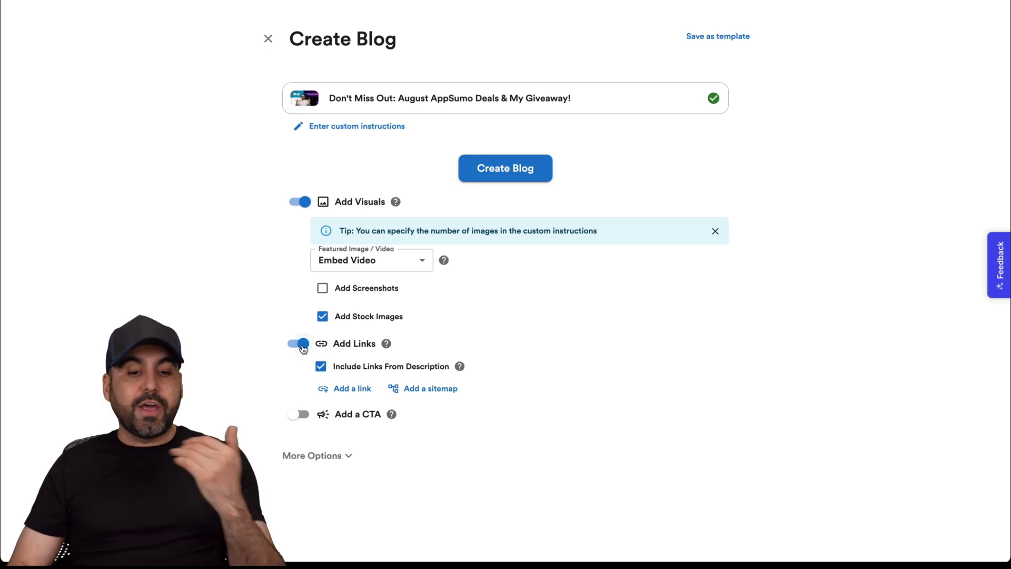
click(299, 413)
Step: Review the call to action's title, button text and link, place it at the End, and save
click(508, 444)
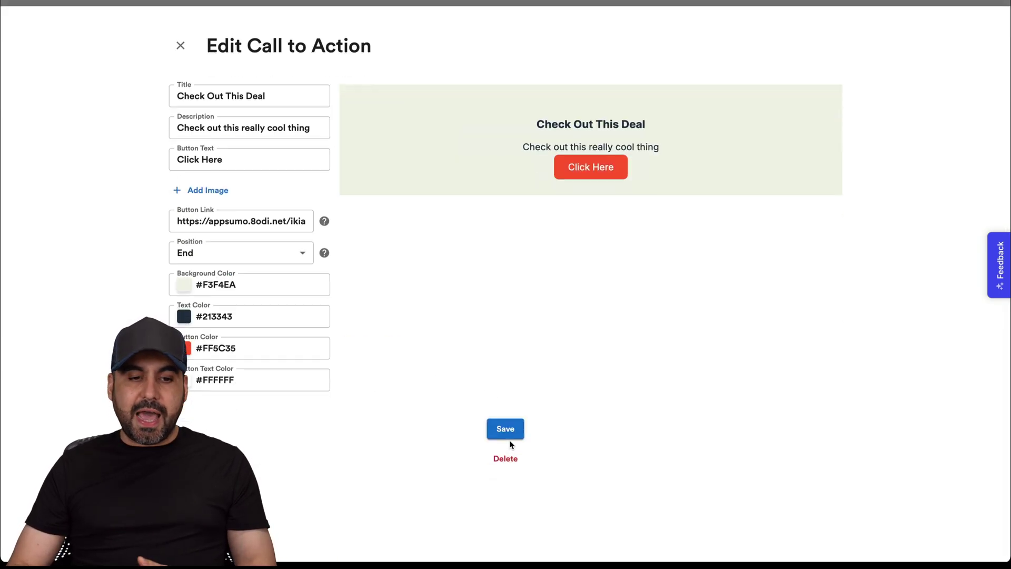
scroll(510, 445, down, 1)
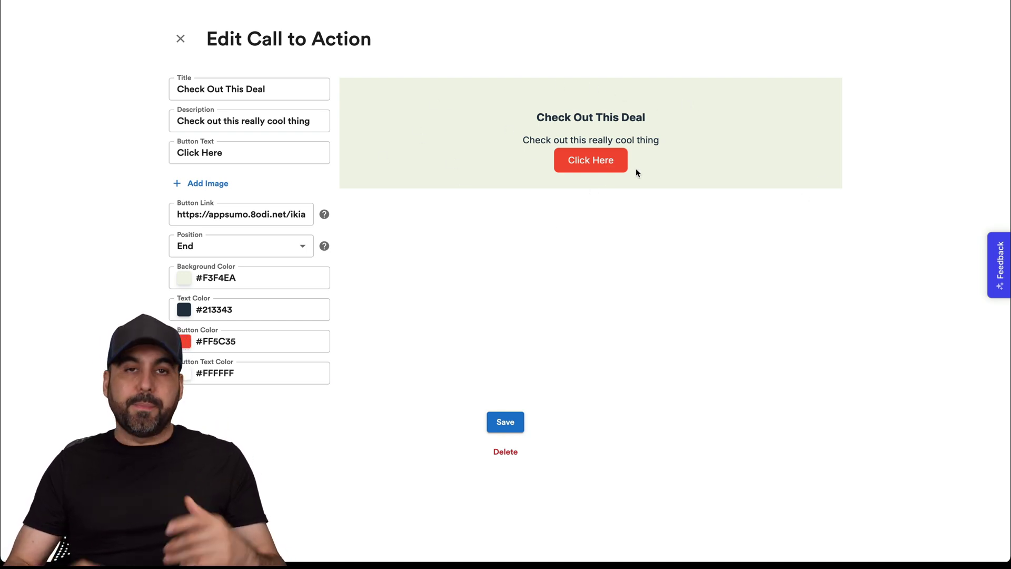
click(241, 91)
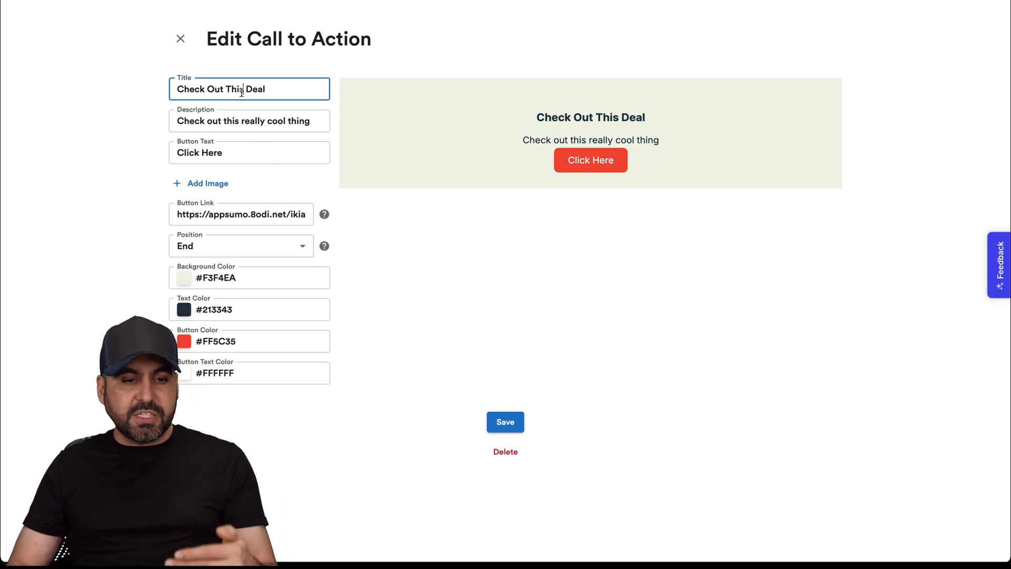
click(239, 151)
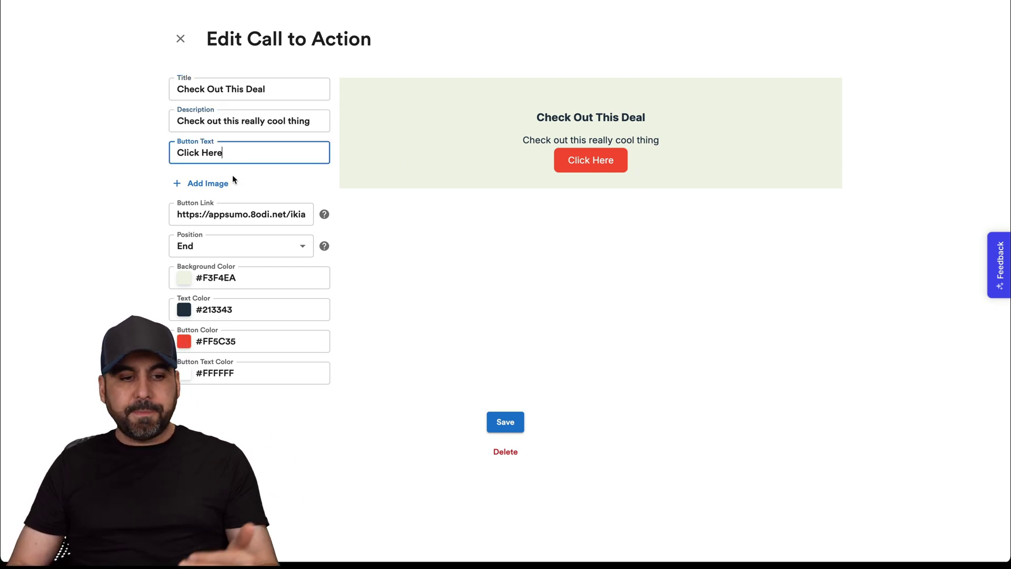
triple_click(311, 214)
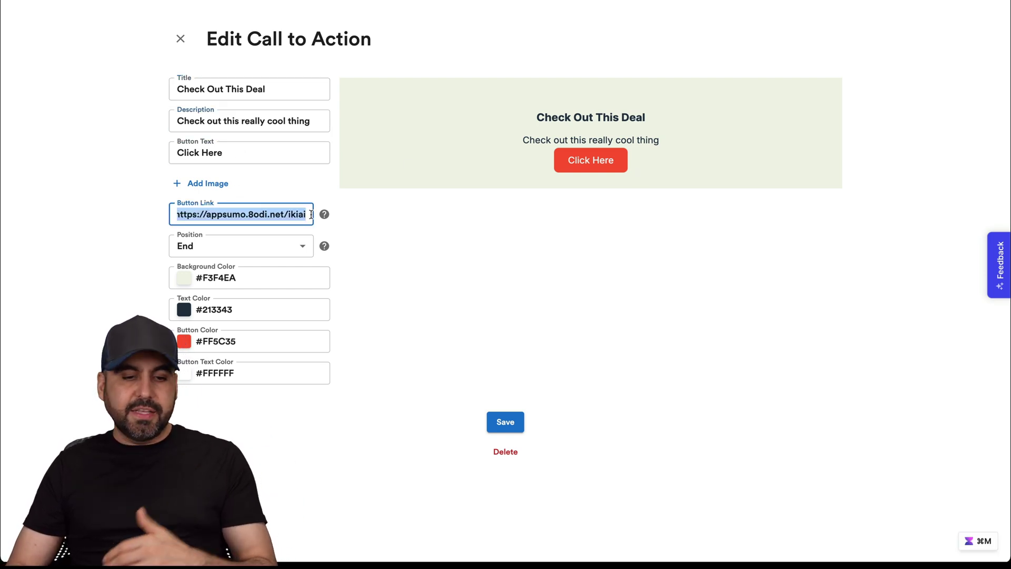
click(229, 214)
click(408, 225)
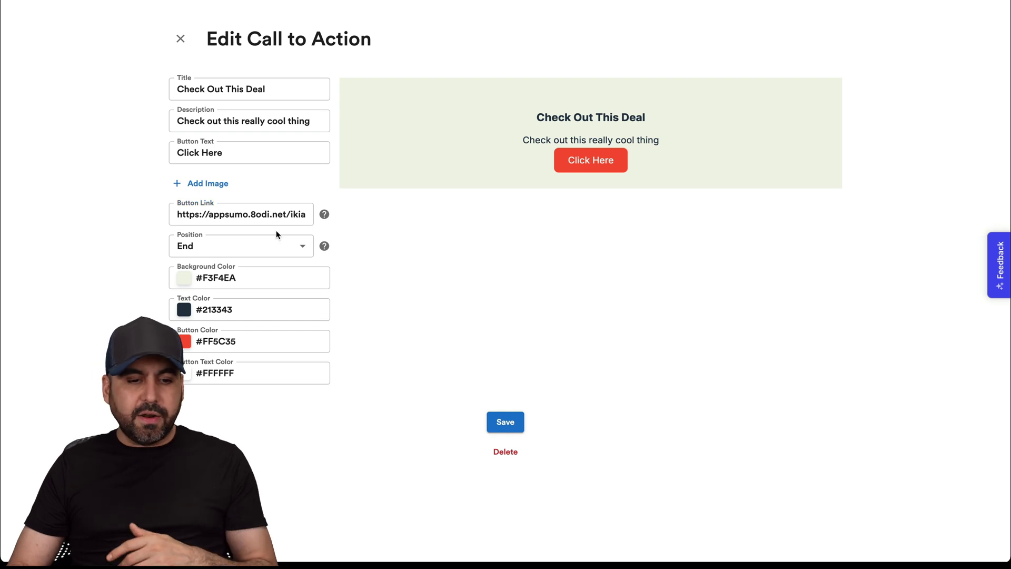
click(225, 250)
click(479, 270)
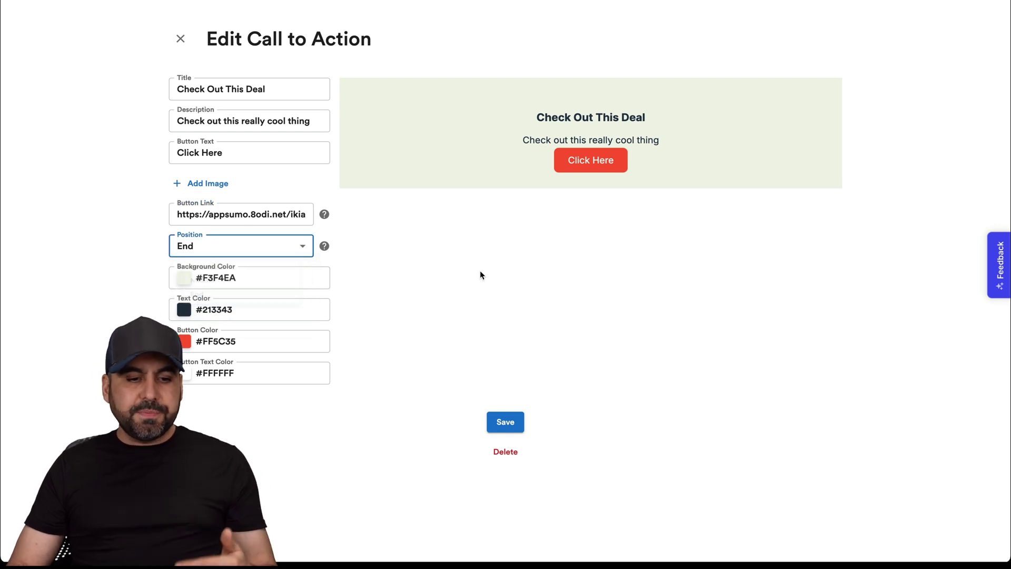
click(497, 422)
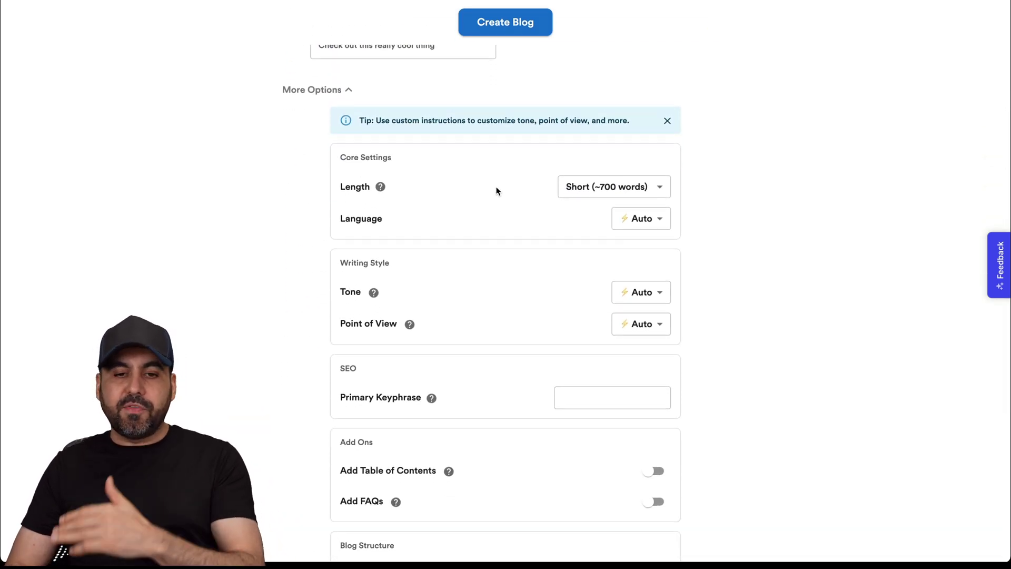
Step: Set the blog length to Medium (~1500 words) and the language to English
click(607, 196)
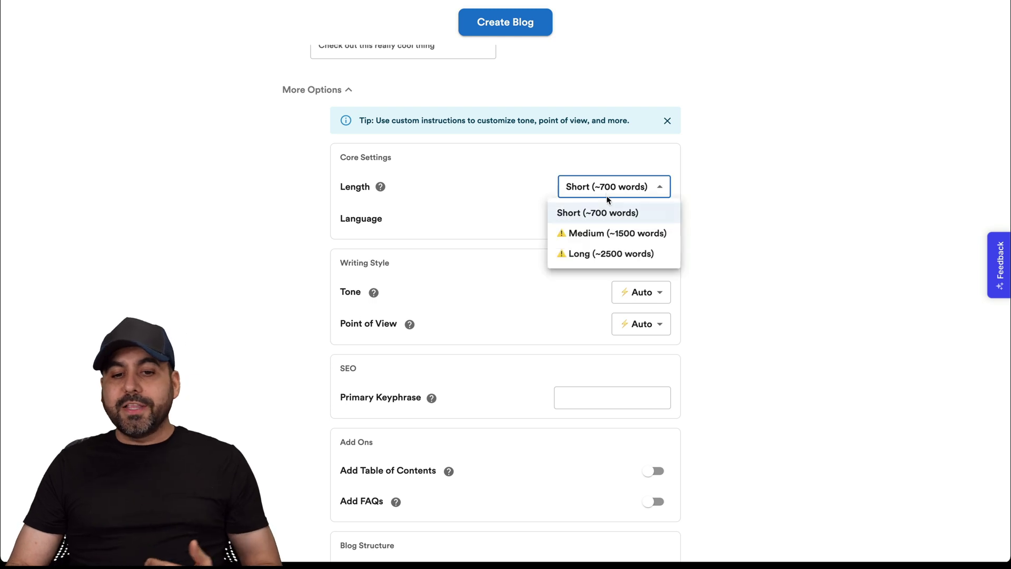
mouse_move(617, 234)
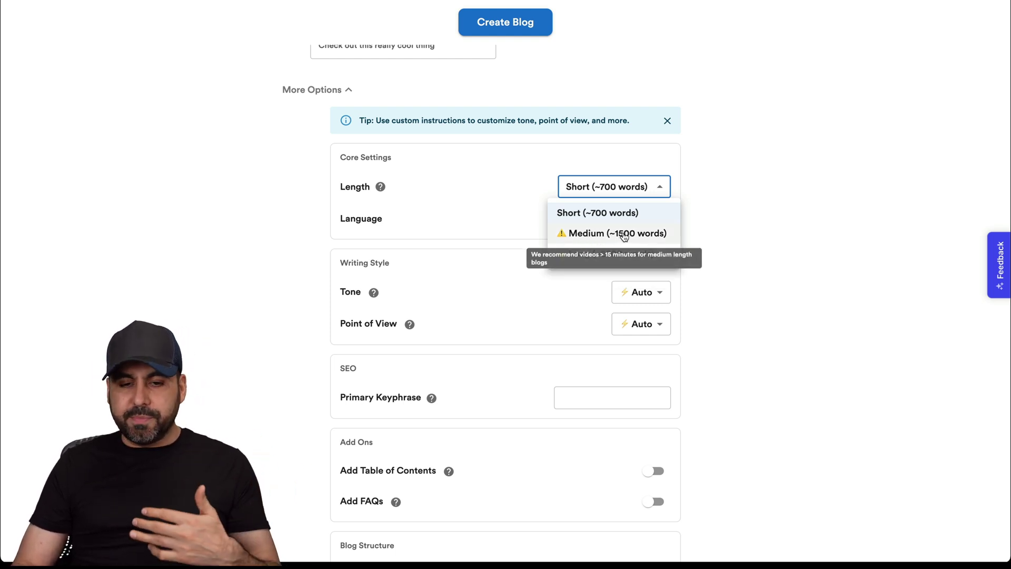
click(624, 235)
click(608, 186)
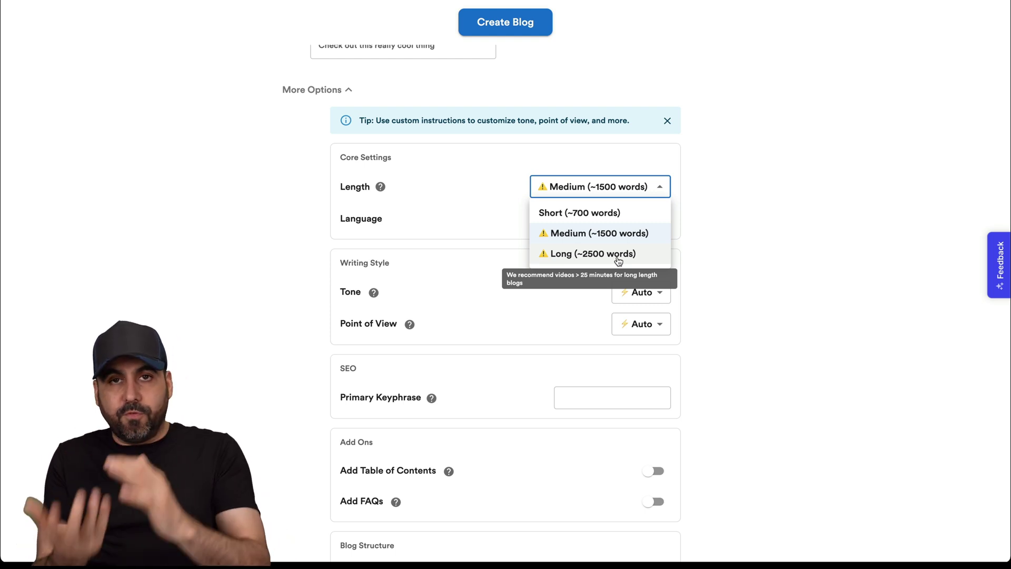
click(737, 246)
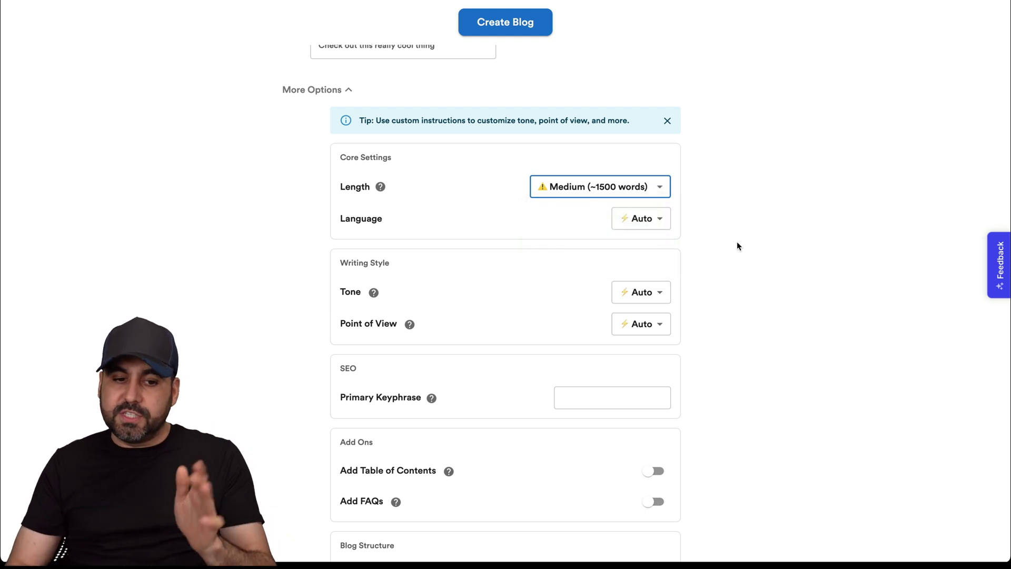
click(638, 219)
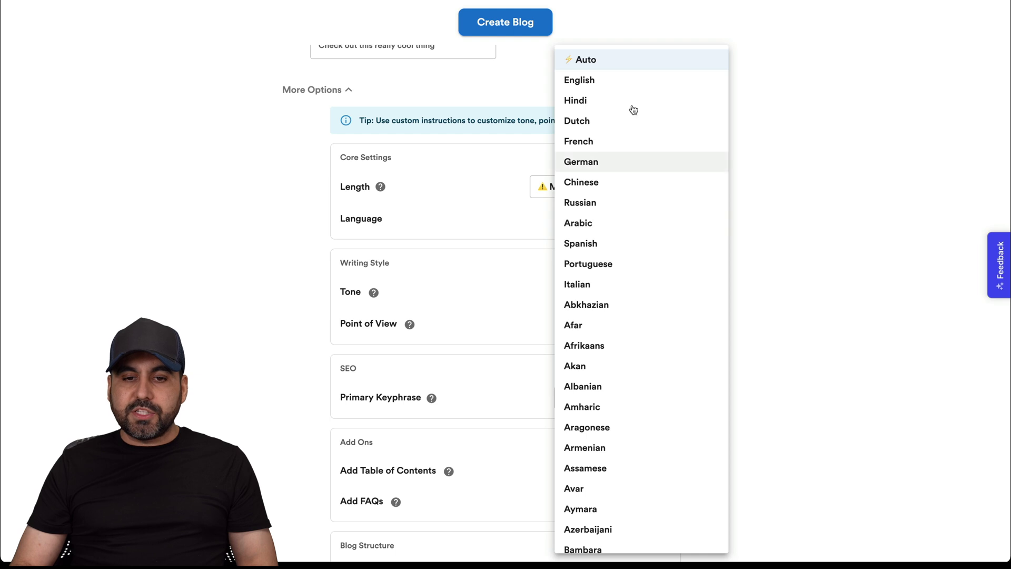
click(621, 78)
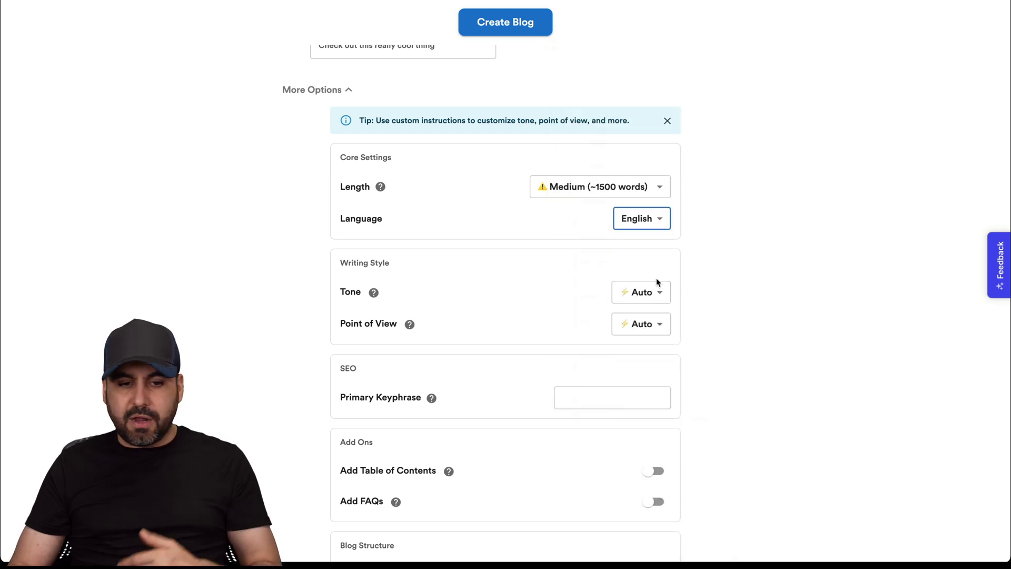
scroll(657, 277, down, 2)
Step: Leave the tone on Auto and the point of view unchanged
click(640, 194)
click(736, 282)
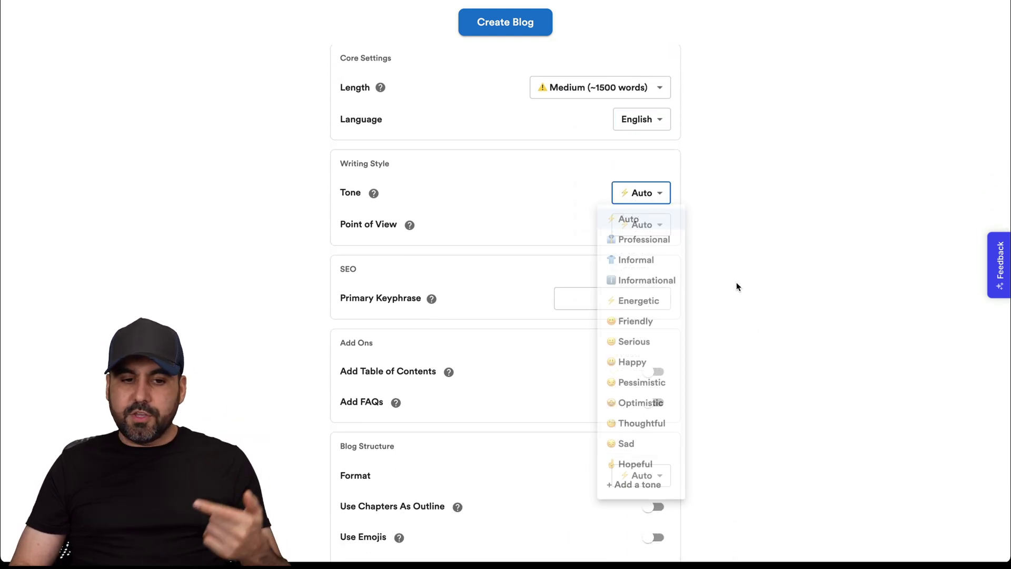
click(645, 232)
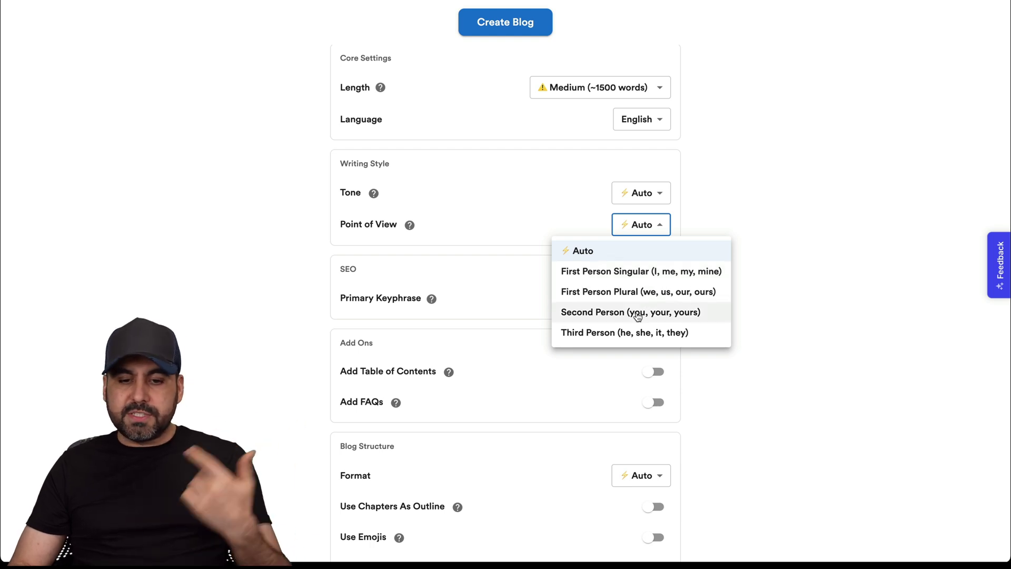
click(781, 336)
scroll(781, 337, down, 1)
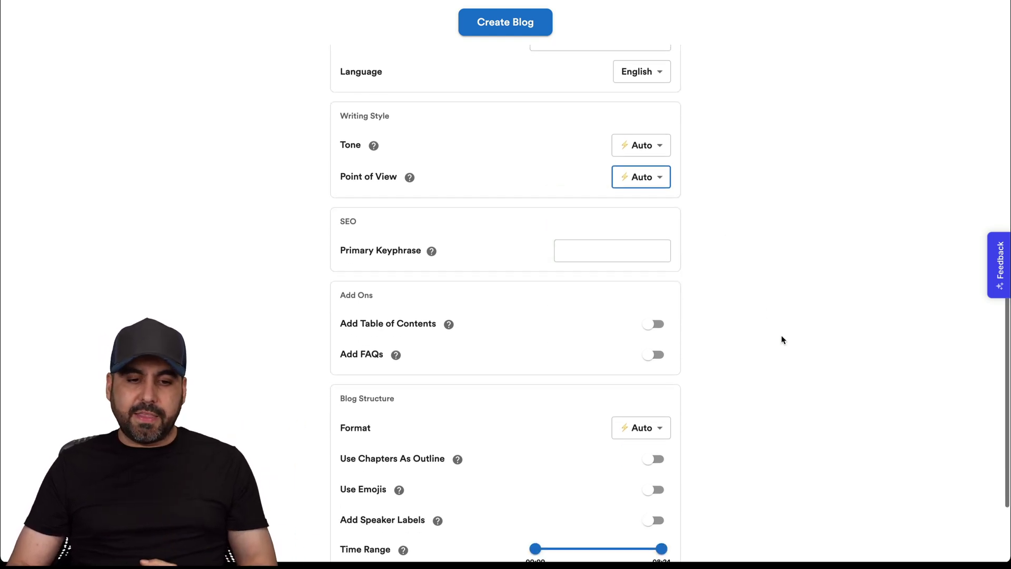
Step: Enter keyphrase 'lifetime deal', enable table of contents and FAQs, and choose Product Review format
click(631, 255)
scroll(631, 255, up, 10)
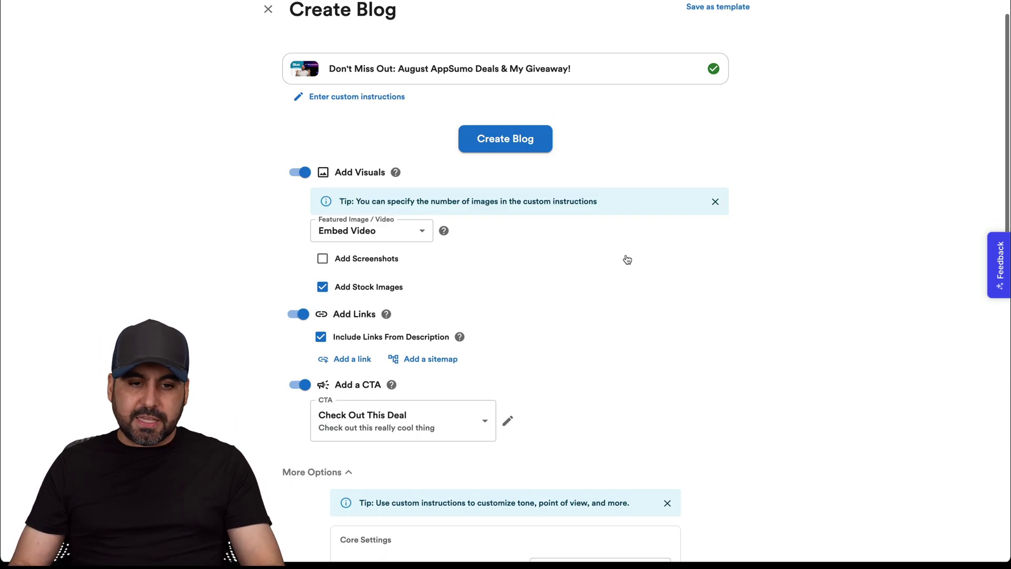
scroll(497, 331, down, 10)
scroll(500, 340, up, 2)
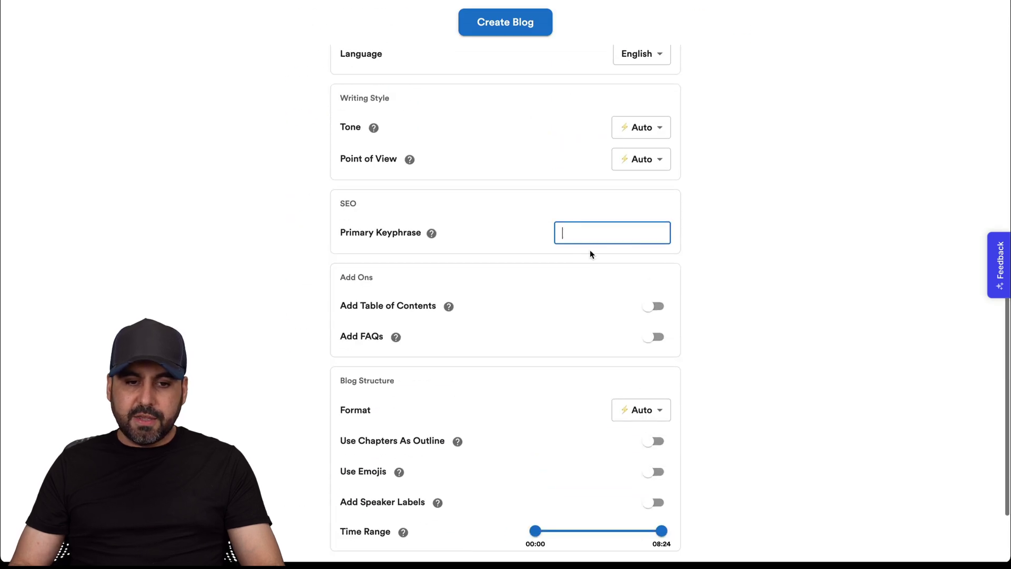
text(lifetime deal)
click(721, 259)
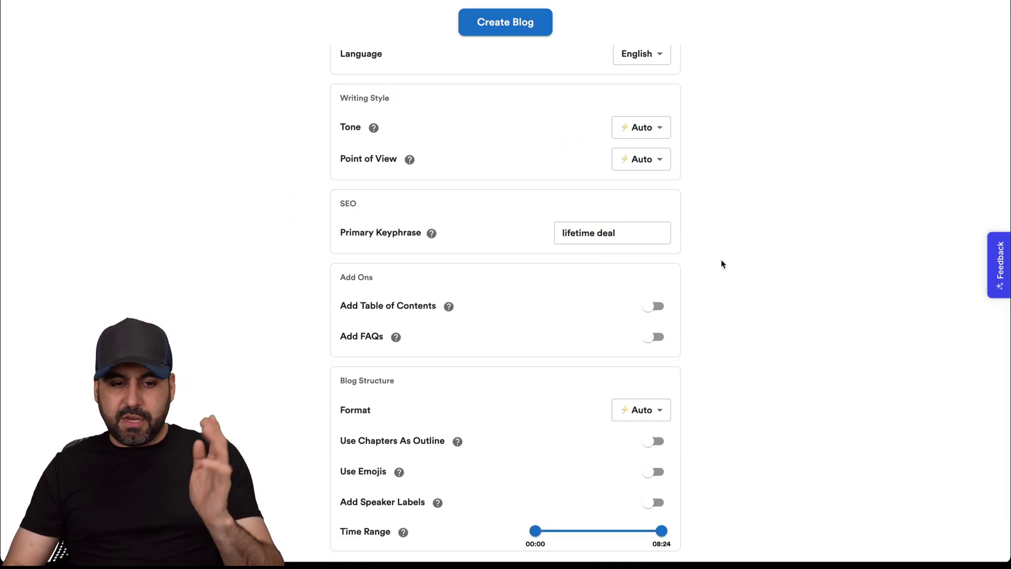
scroll(721, 260, down, 2)
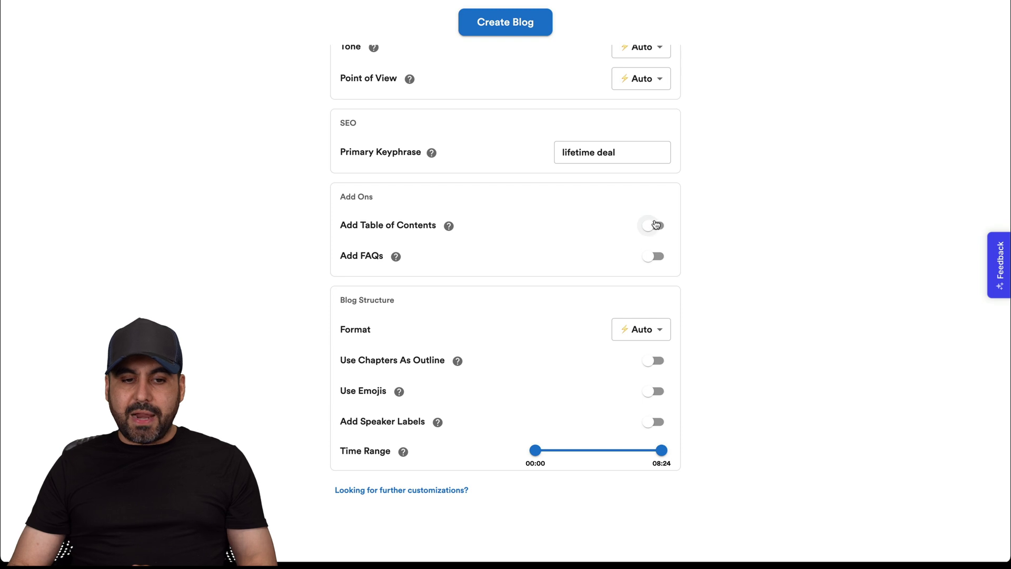
click(655, 226)
click(655, 257)
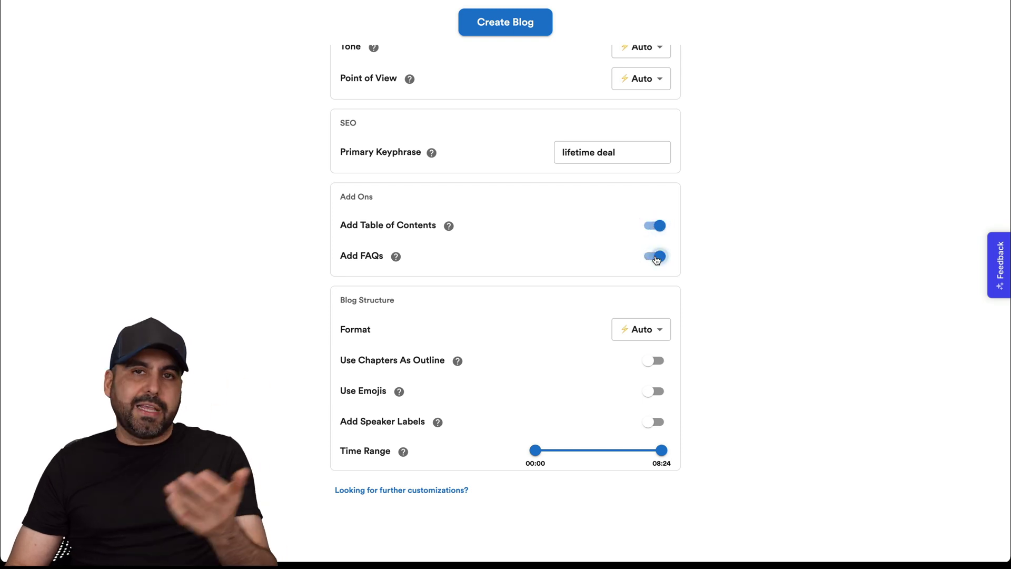
scroll(666, 347, down, 1)
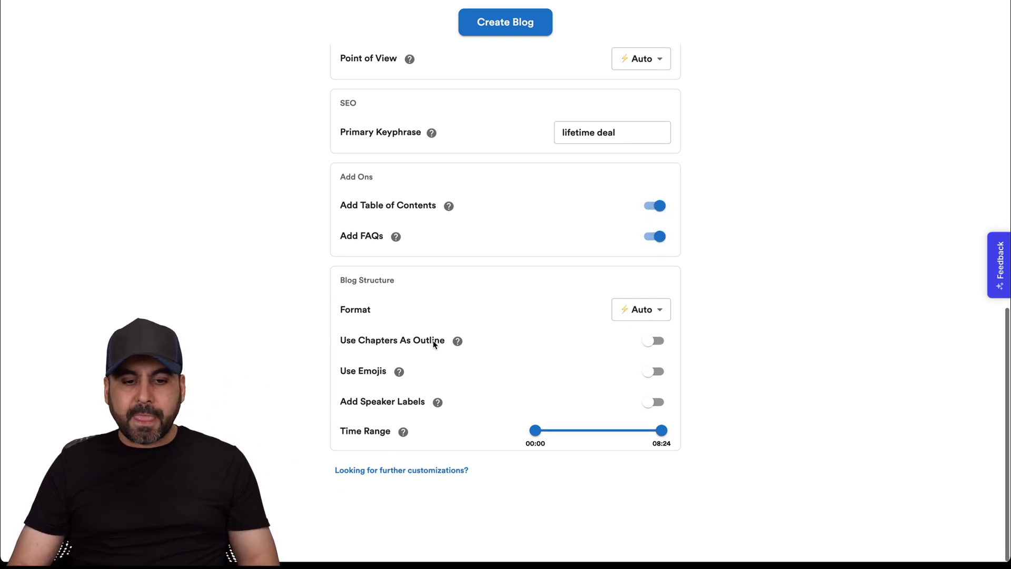
click(667, 313)
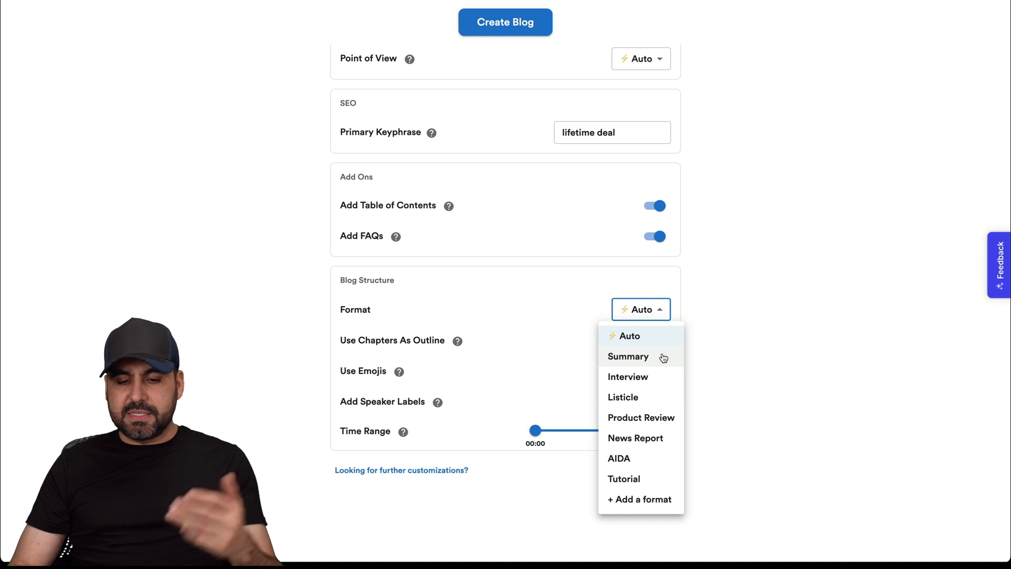
click(662, 417)
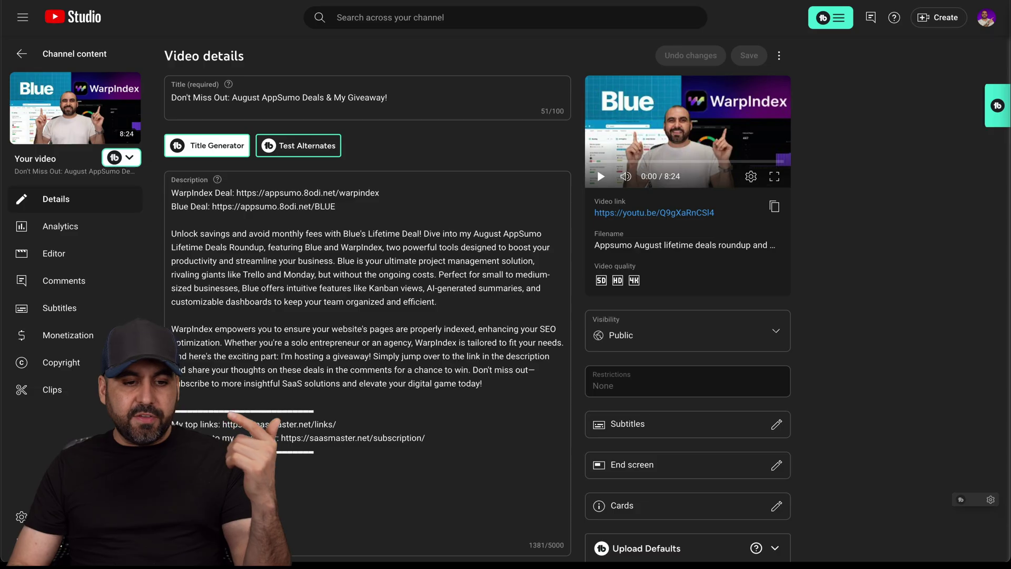
scroll(172, 324, down, 3)
Step: Select the CHAPTERS block in the YouTube Studio video description
drag(172, 323, 277, 390)
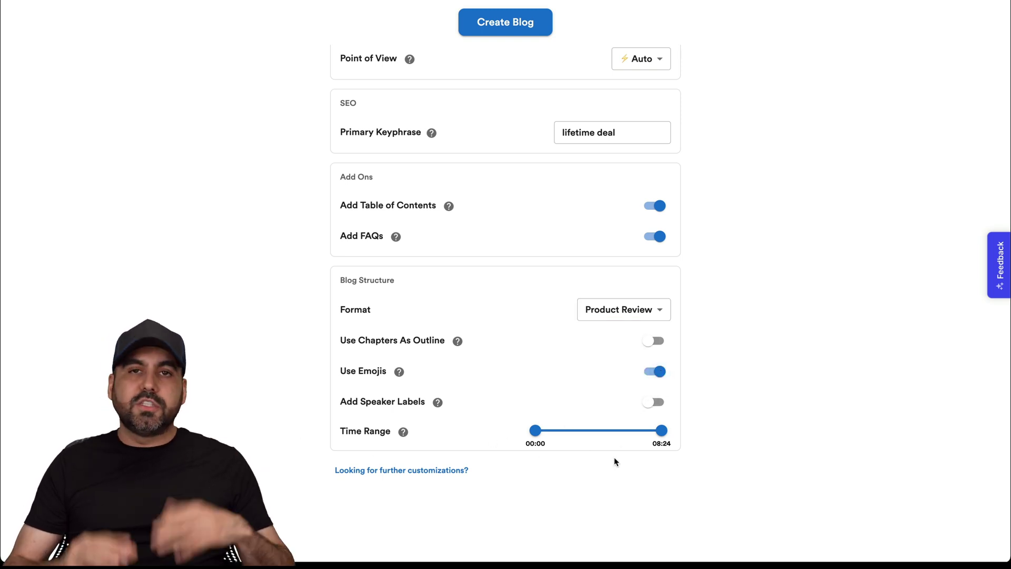
Step: Move the time range start to 00:11 and generate the blog post
drag(535, 433, 538, 437)
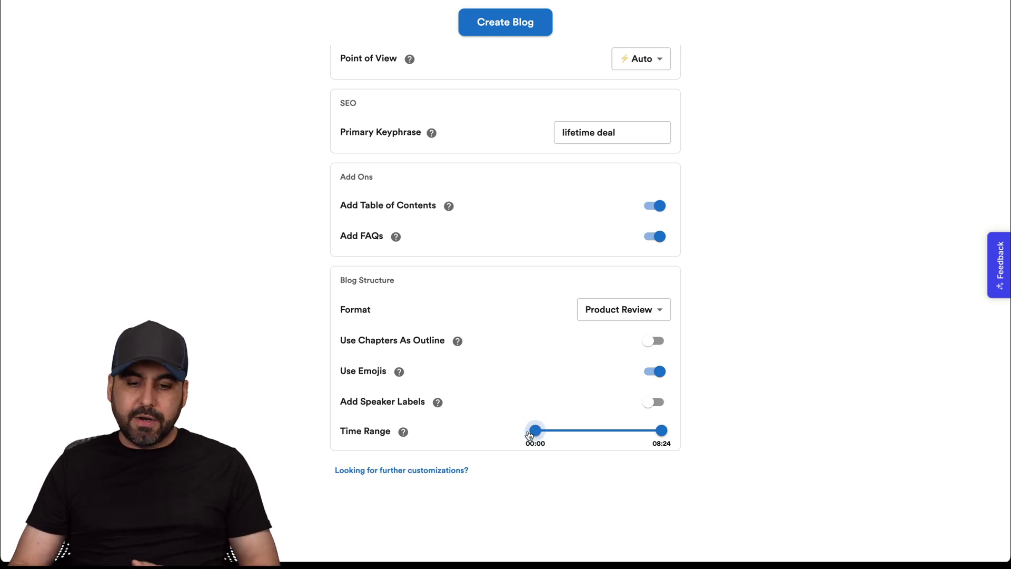
click(510, 35)
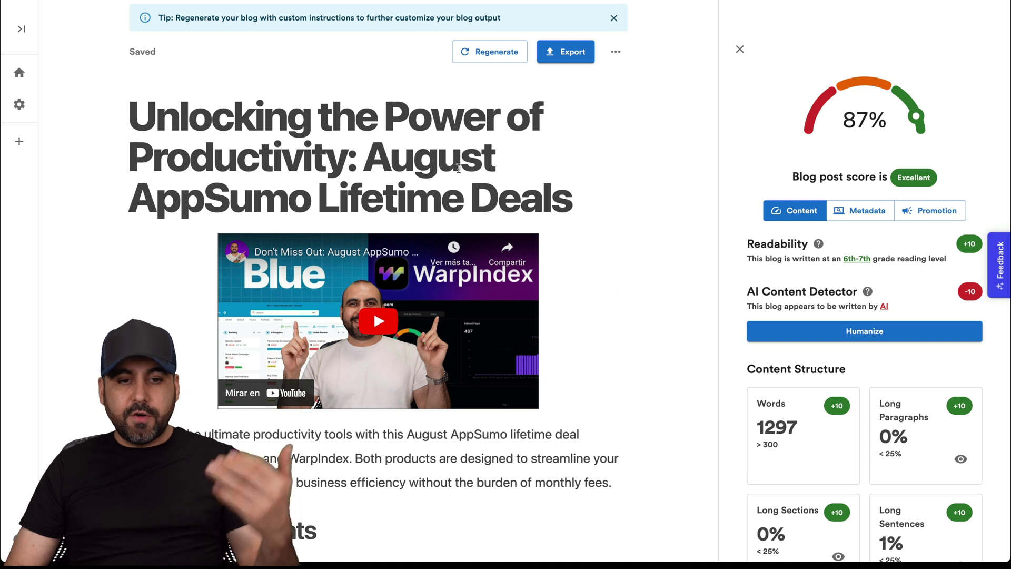
scroll(568, 319, down, 5)
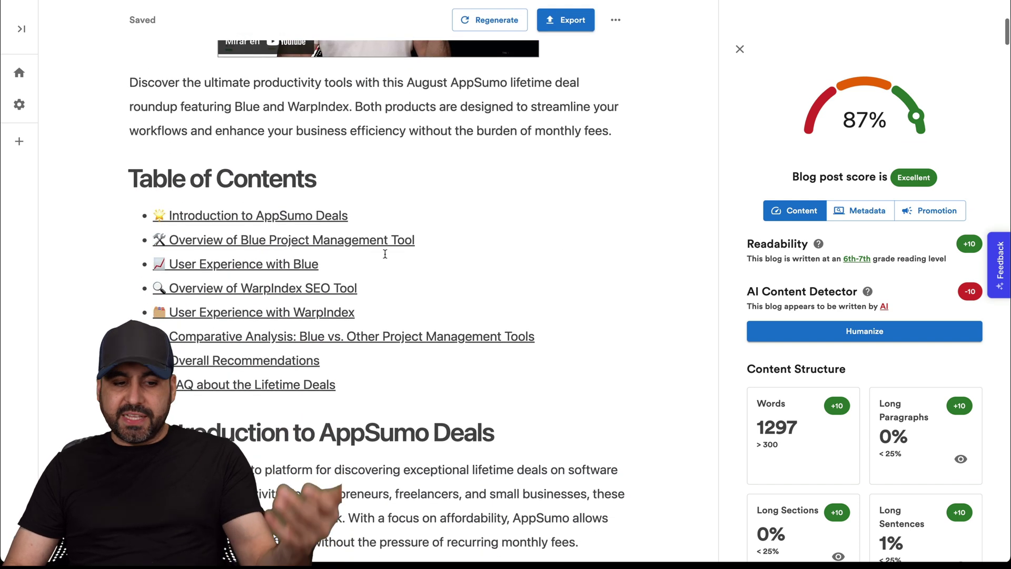
scroll(417, 253, down, 2)
scroll(472, 288, down, 2)
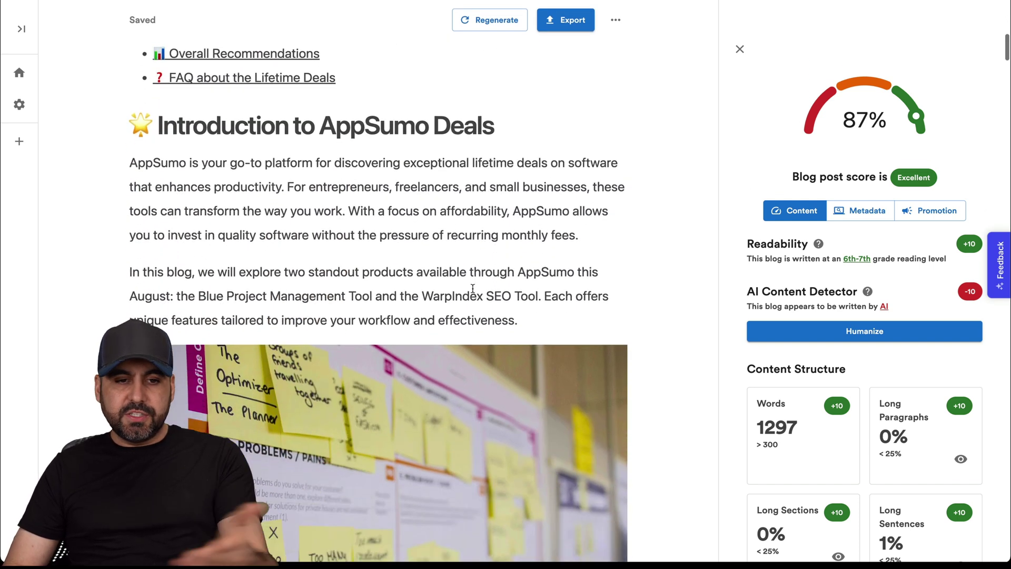
scroll(468, 163, down, 3)
scroll(467, 163, down, 4)
scroll(468, 164, down, 2)
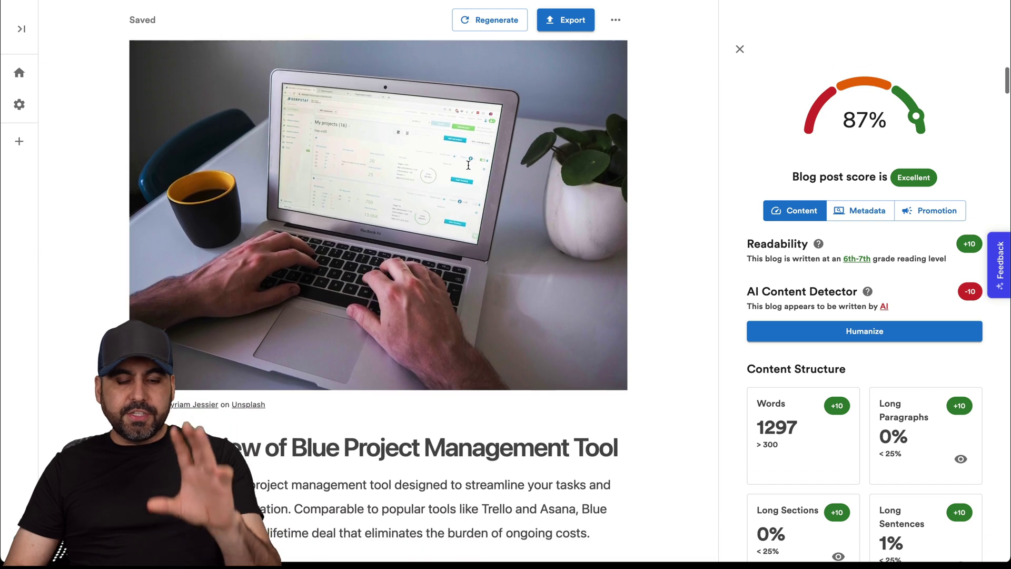
scroll(468, 165, down, 1)
scroll(468, 164, down, 1)
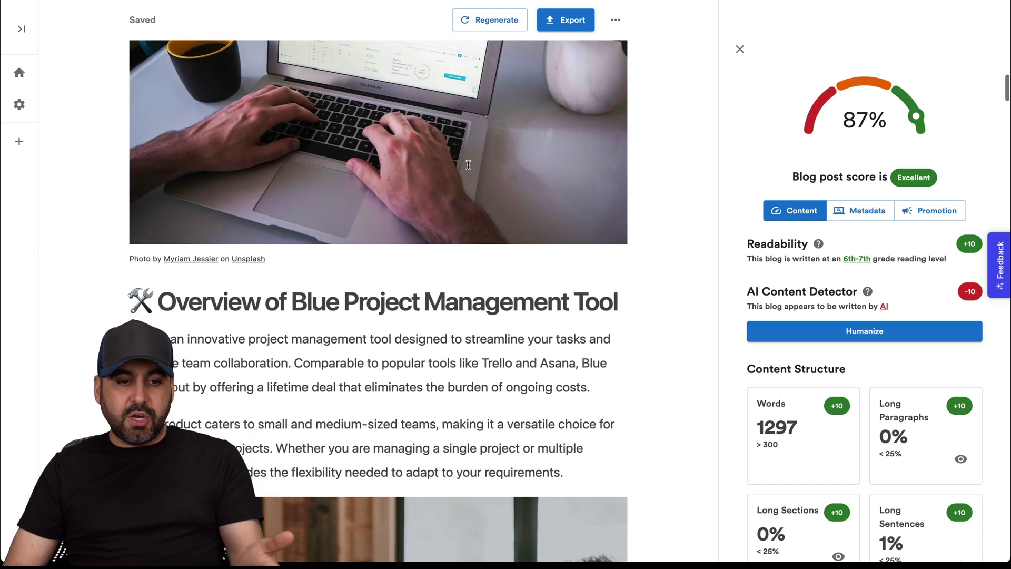
scroll(468, 165, down, 2)
scroll(467, 164, down, 1)
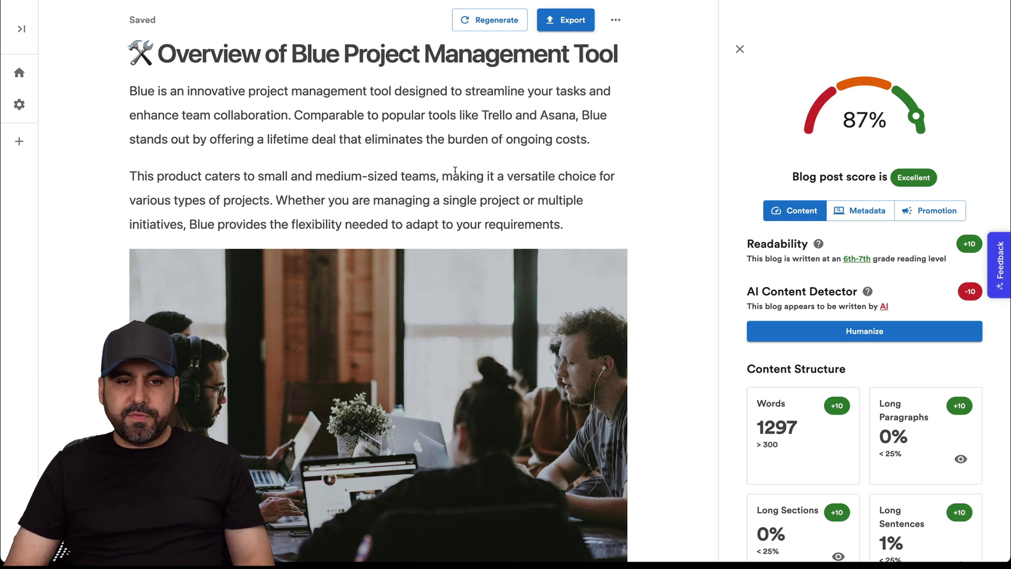
scroll(525, 204, down, 4)
scroll(525, 203, down, 2)
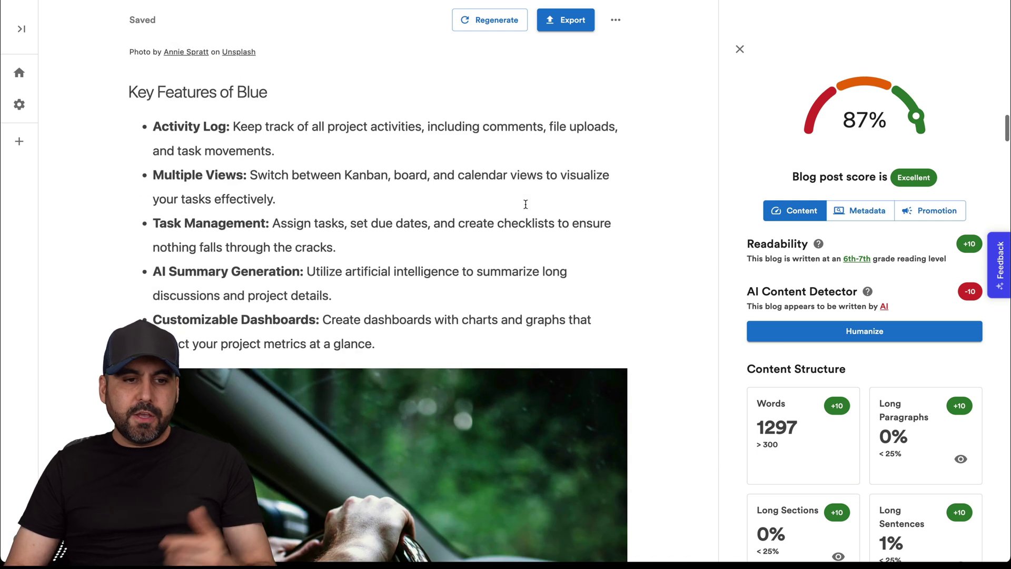
scroll(256, 237, down, 5)
scroll(255, 260, down, 1)
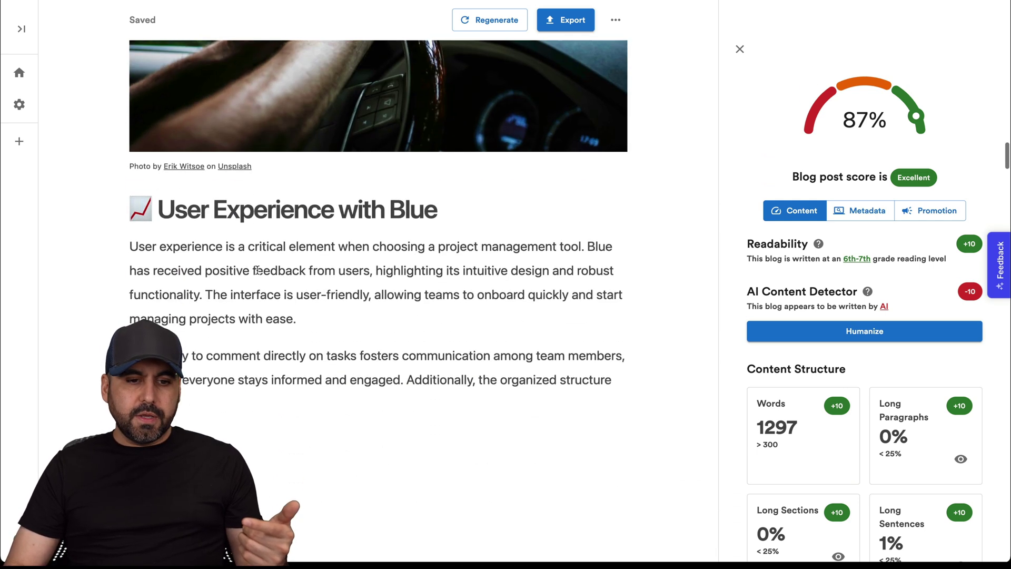
scroll(345, 253, down, 4)
scroll(345, 254, down, 3)
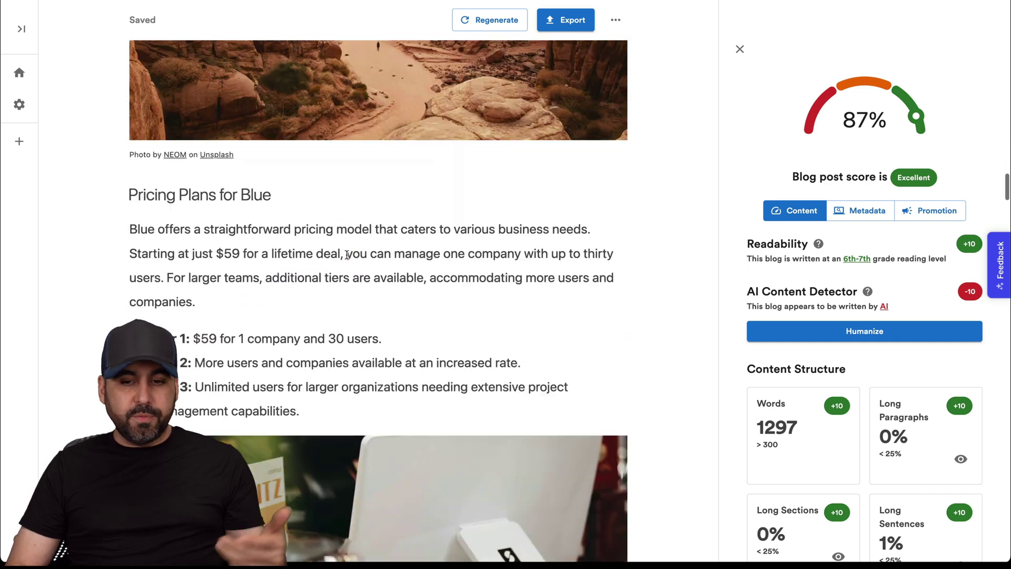
scroll(346, 253, down, 3)
scroll(345, 255, down, 6)
scroll(346, 254, down, 5)
scroll(346, 254, down, 5)
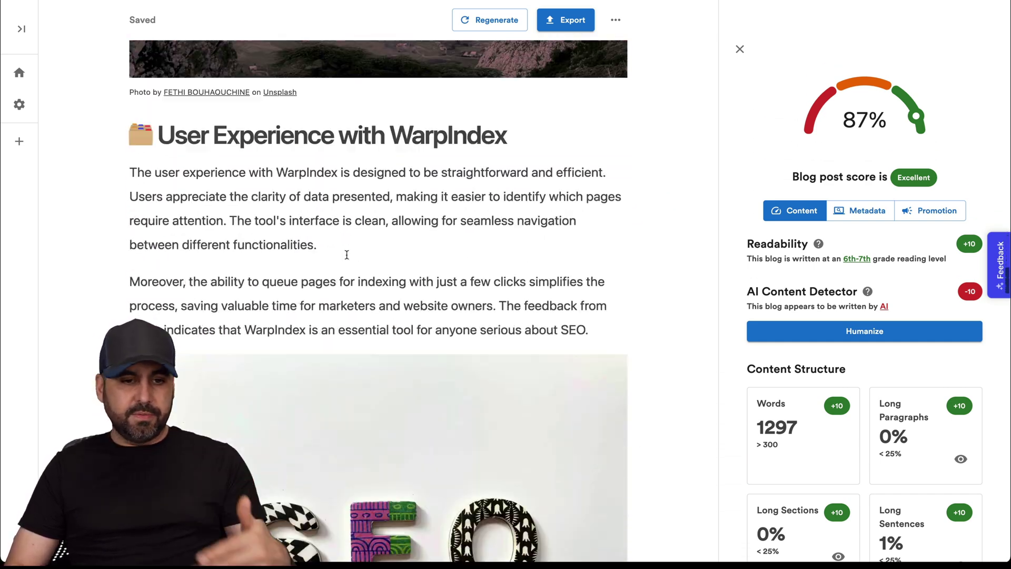
scroll(346, 254, down, 5)
scroll(346, 254, down, 5)
scroll(346, 253, down, 5)
scroll(346, 254, down, 3)
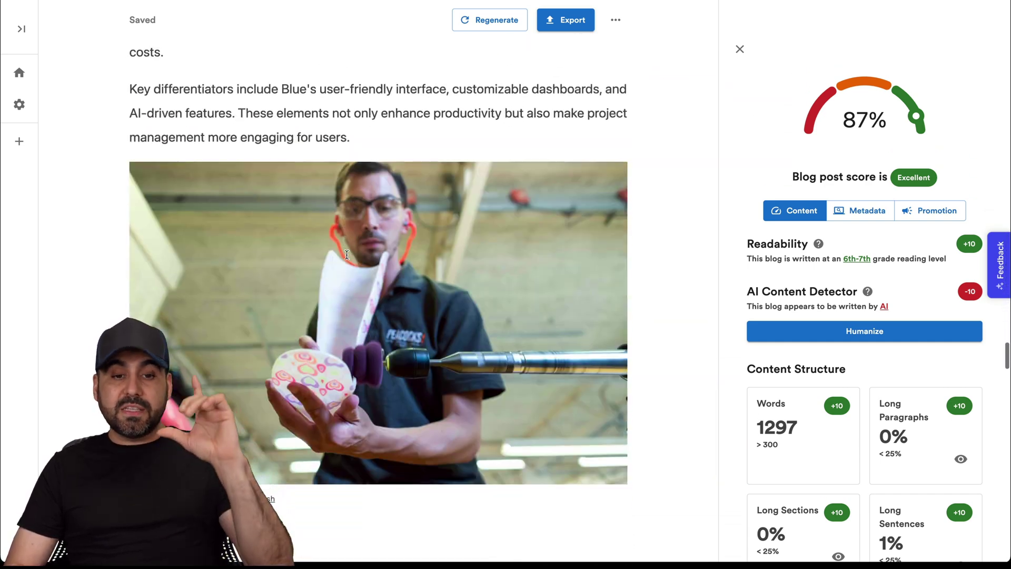
scroll(347, 253, down, 4)
scroll(346, 254, down, 5)
scroll(346, 254, down, 5)
scroll(346, 254, down, 5)
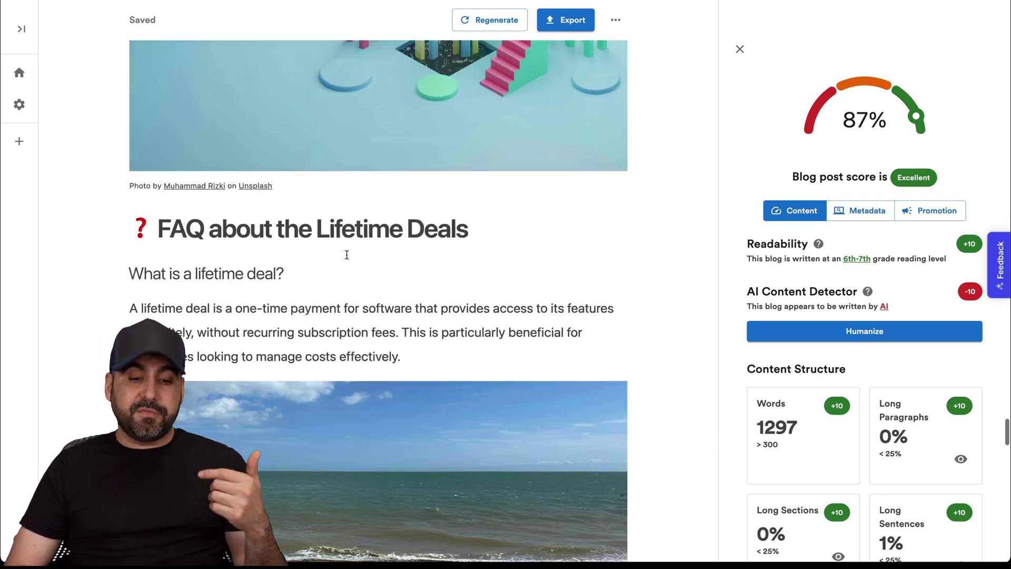
scroll(346, 254, down, 5)
scroll(345, 253, down, 5)
scroll(346, 254, down, 5)
scroll(346, 253, down, 5)
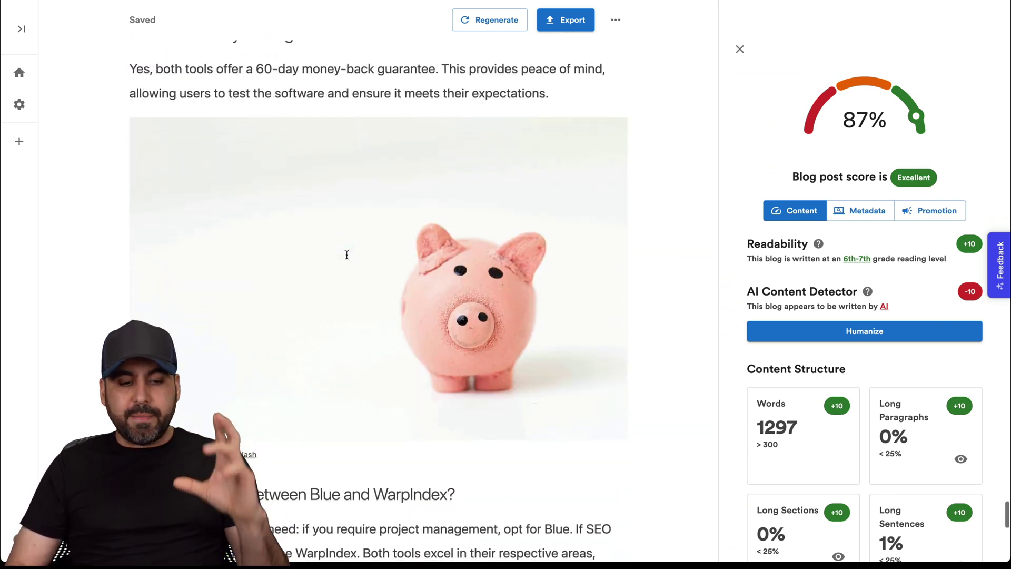
scroll(346, 253, down, 5)
scroll(346, 254, down, 3)
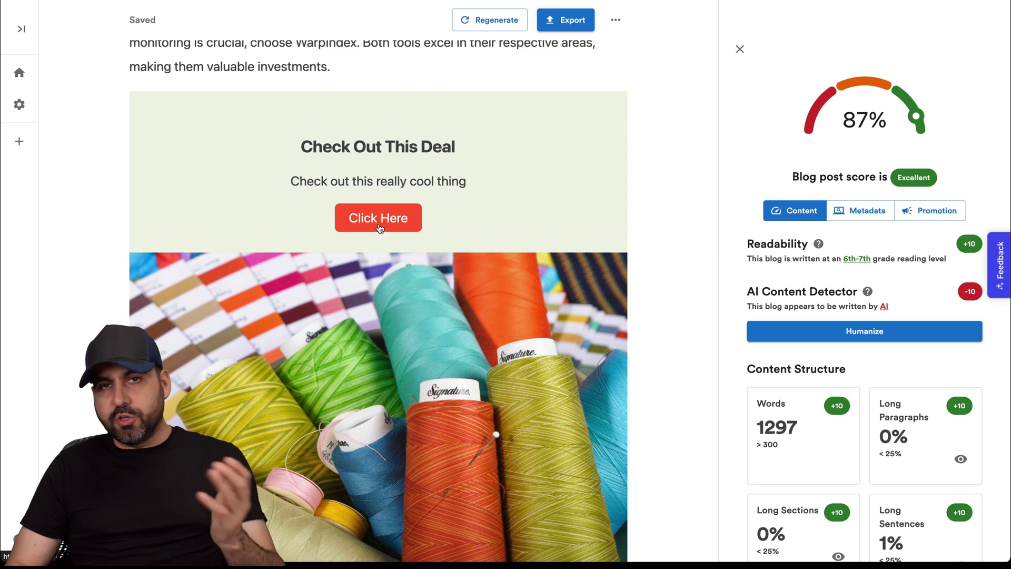
scroll(379, 226, up, 2)
scroll(612, 112, up, 4)
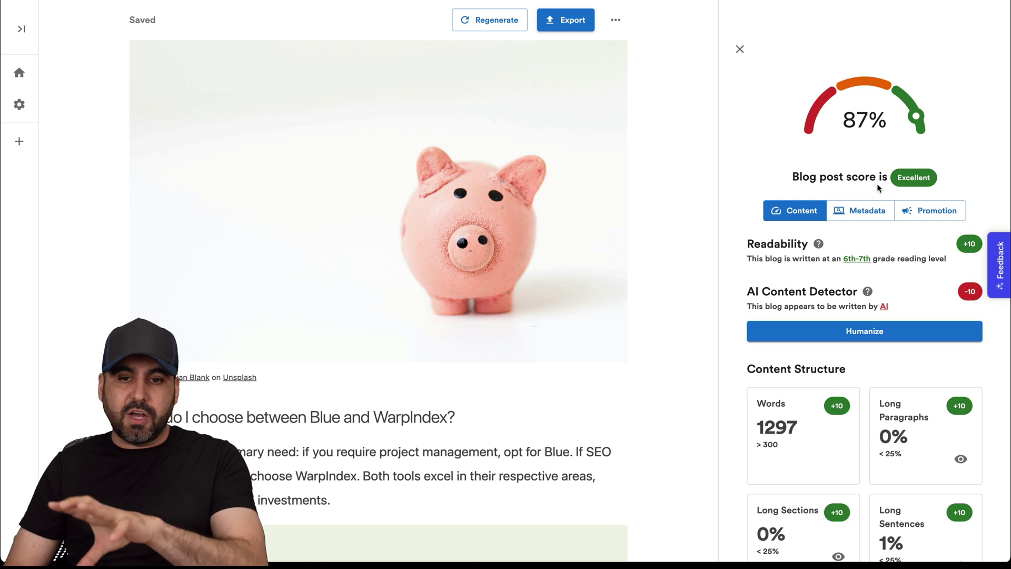
click(739, 49)
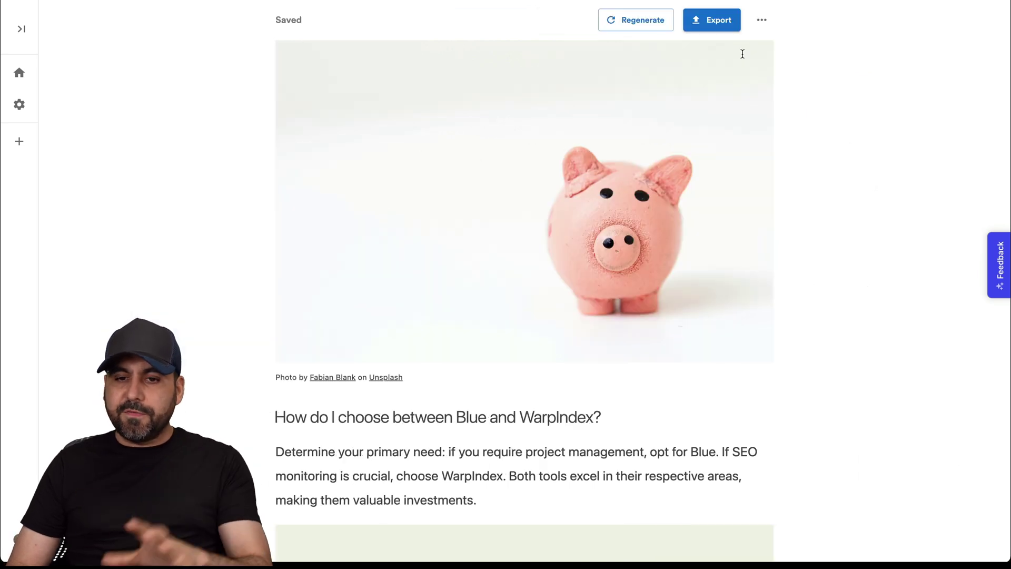
click(761, 21)
click(781, 46)
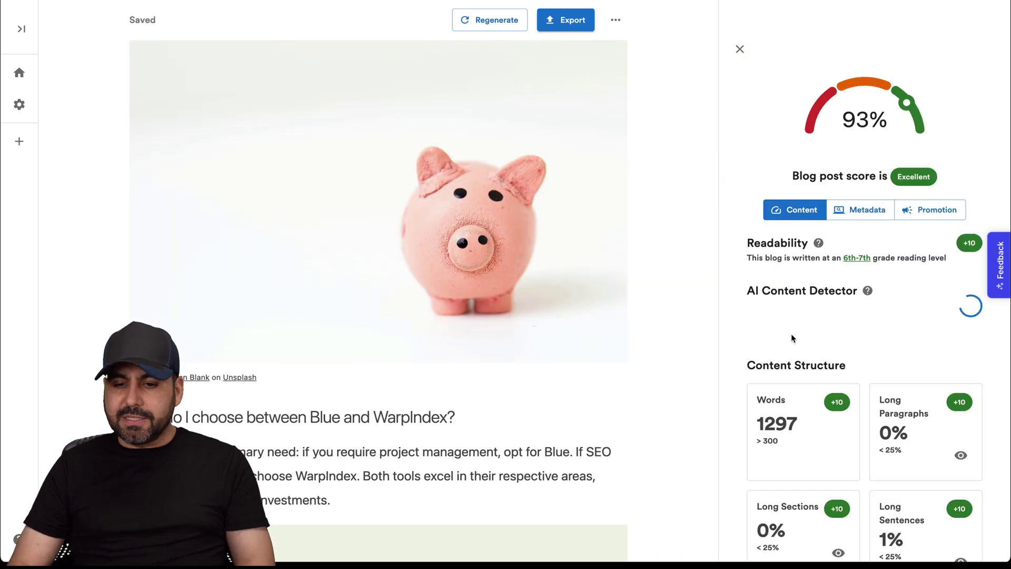
scroll(792, 345, down, 2)
scroll(799, 341, down, 3)
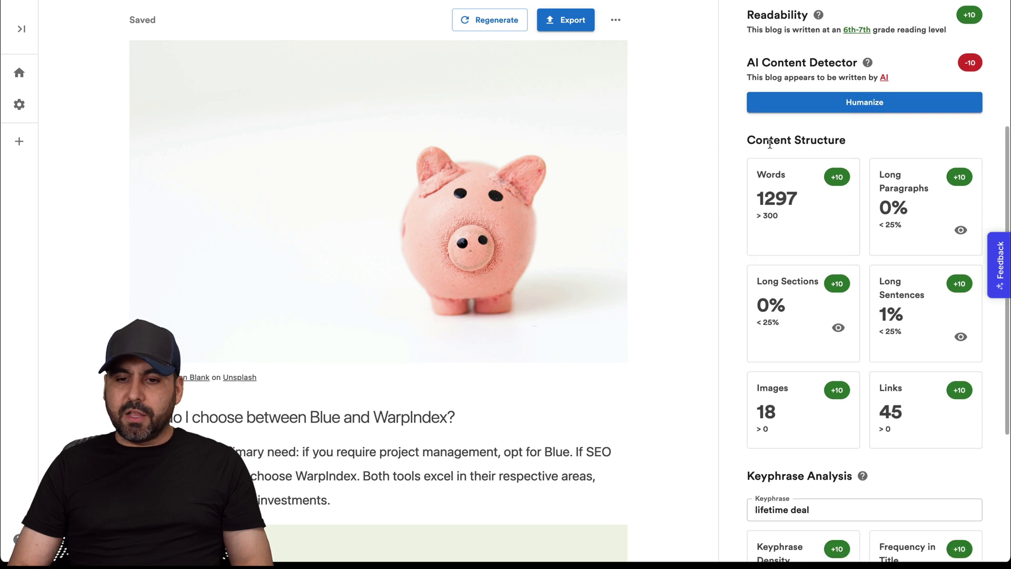
scroll(864, 406, down, 3)
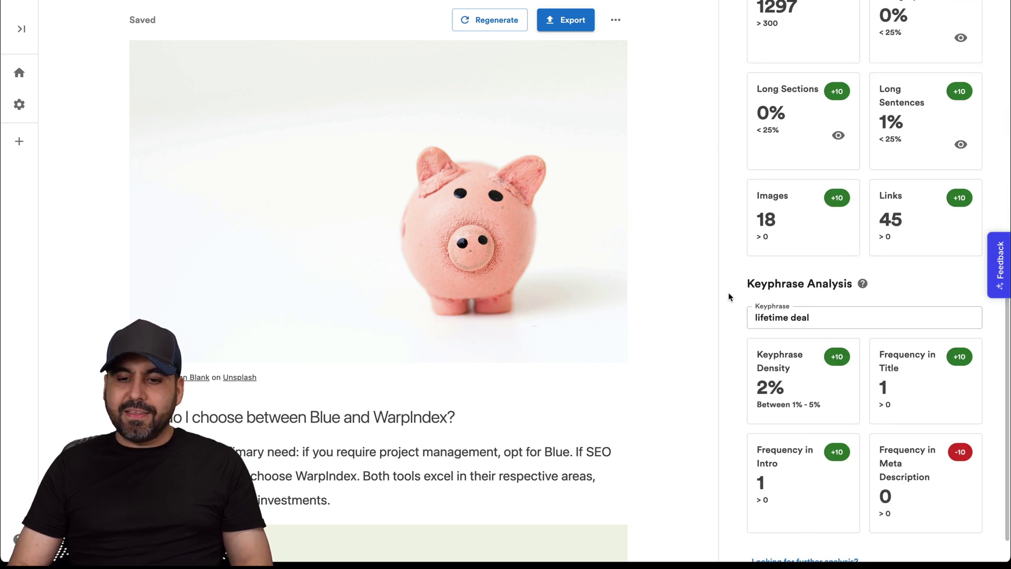
scroll(843, 381, down, 1)
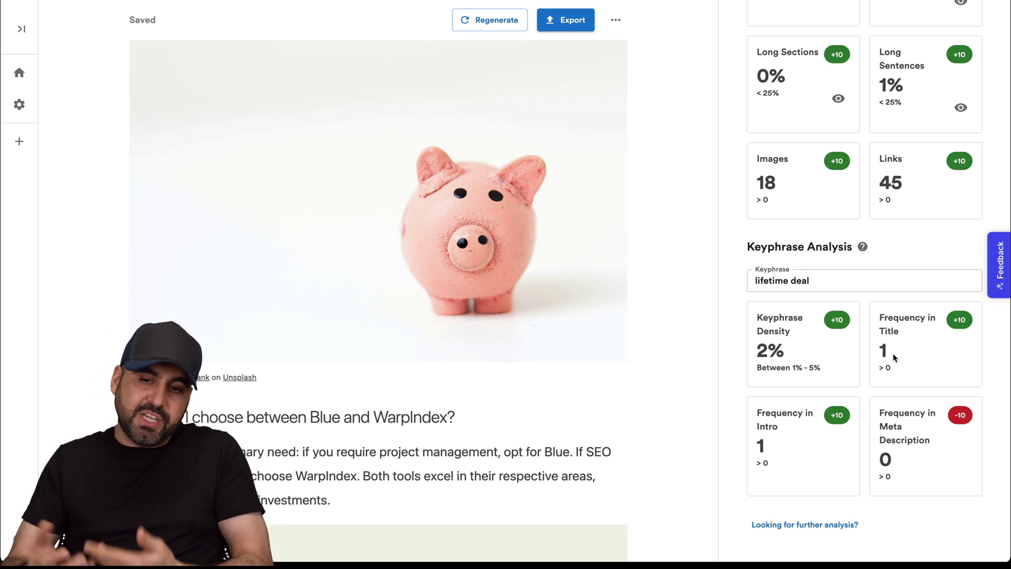
scroll(892, 353, up, 1)
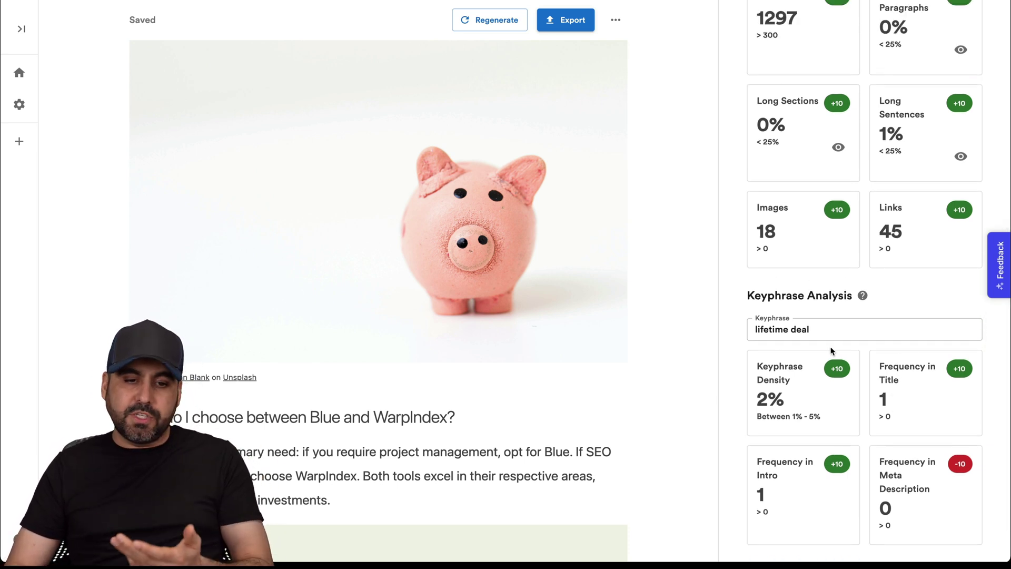
scroll(830, 349, up, 3)
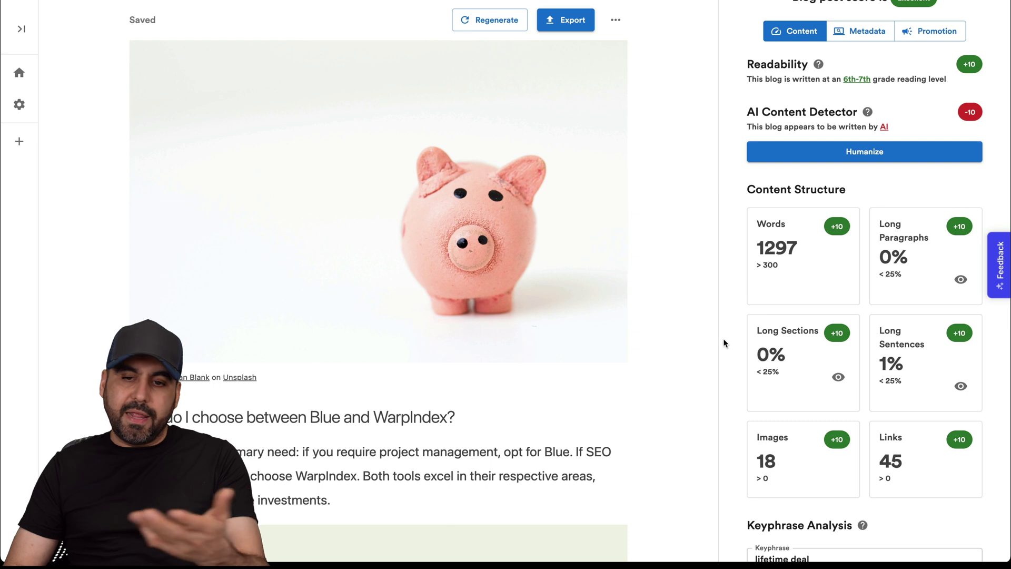
scroll(723, 338, up, 2)
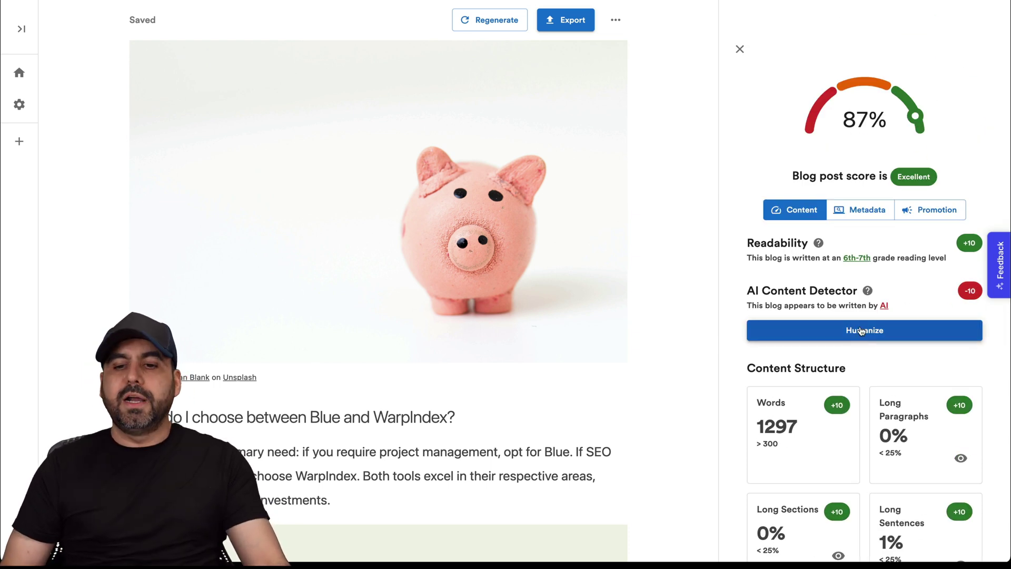
Step: Check the Metadata tab's title, slug and tags, then view the Instagram and Facebook promotion posts
click(866, 210)
scroll(845, 387, down, 1)
scroll(846, 388, down, 2)
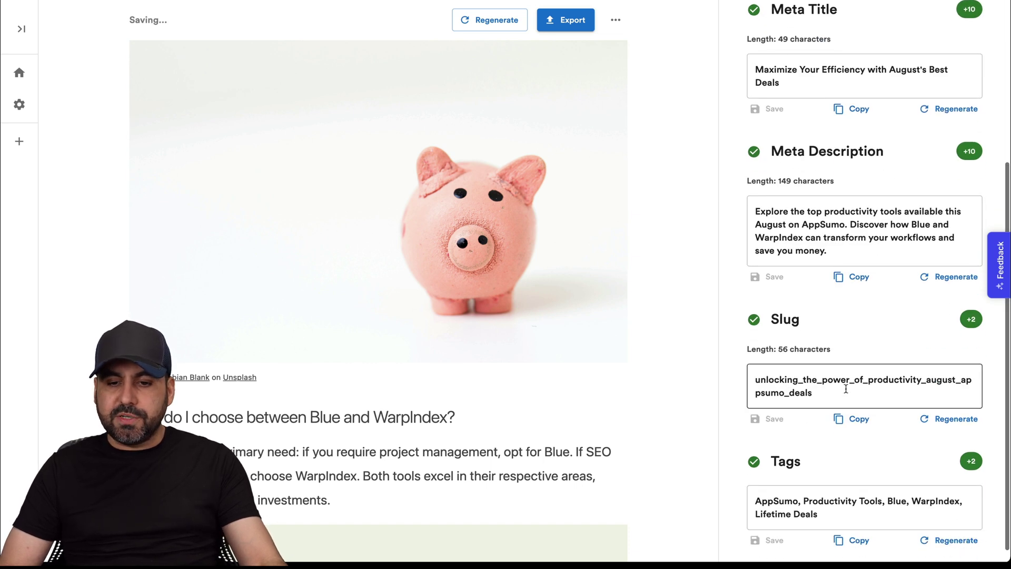
scroll(845, 389, up, 1)
scroll(848, 385, up, 2)
click(936, 212)
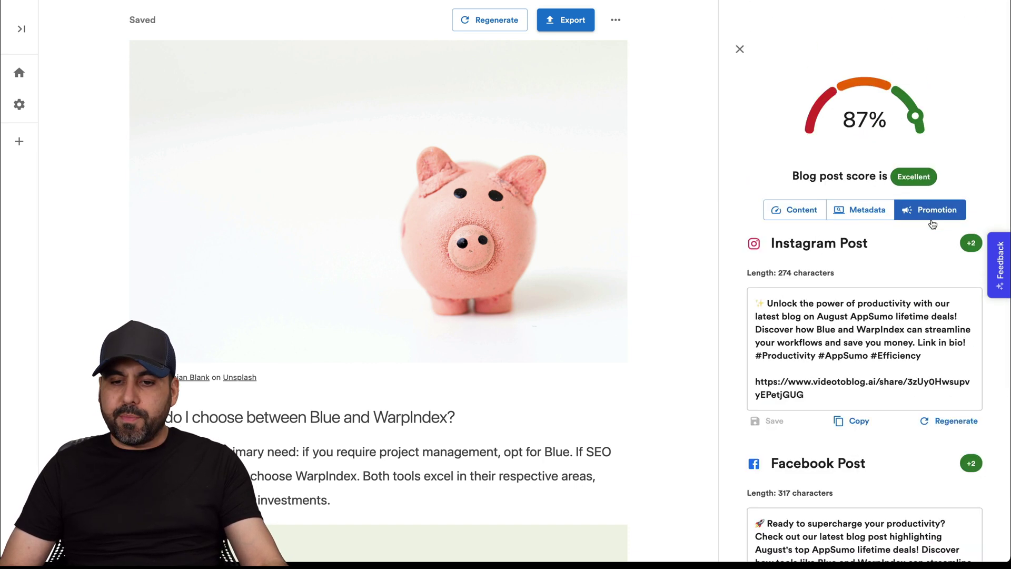
scroll(885, 238, down, 1)
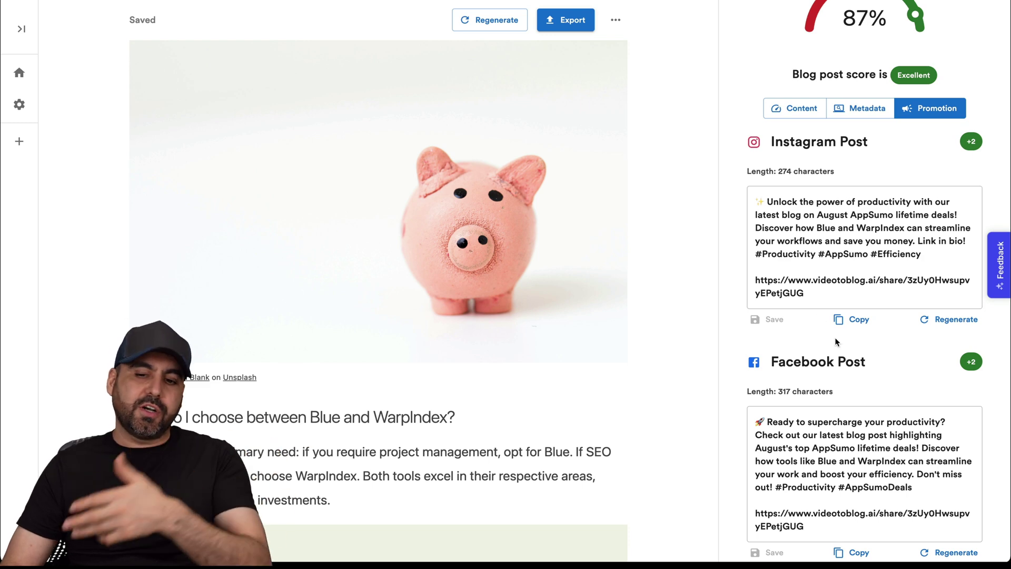
scroll(837, 379, down, 3)
scroll(838, 383, down, 1)
scroll(838, 383, up, 5)
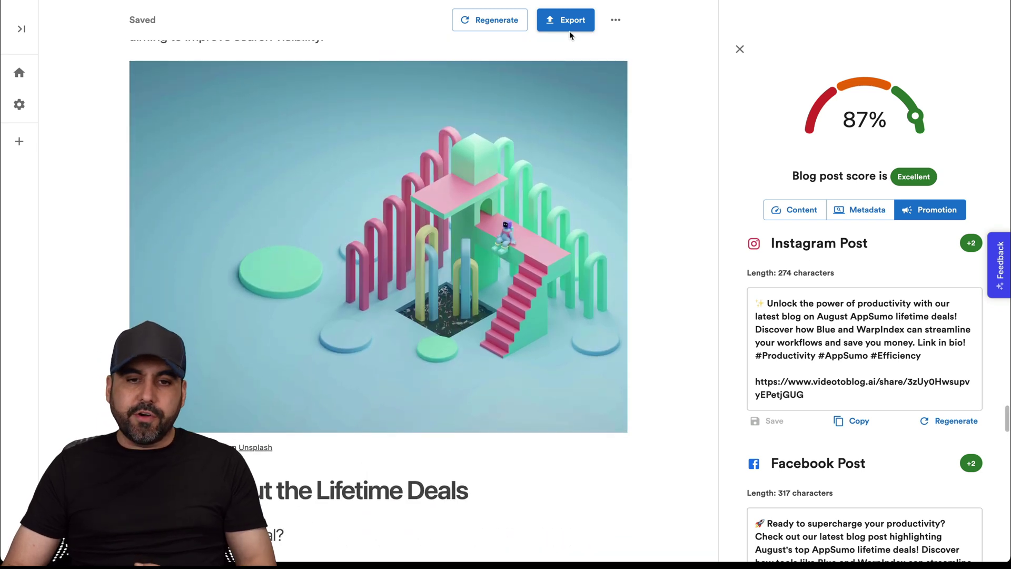
click(565, 30)
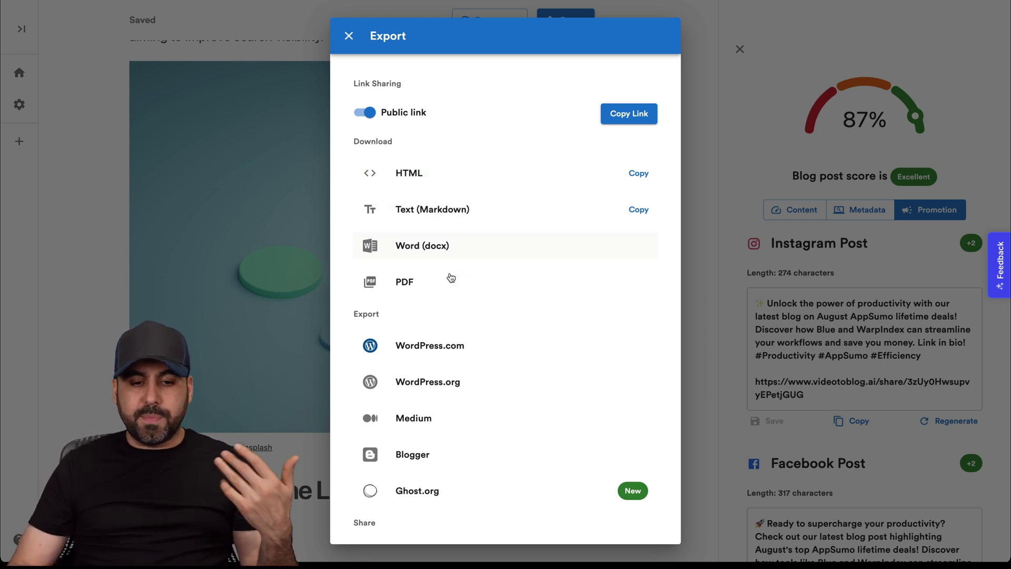
scroll(463, 303, down, 1)
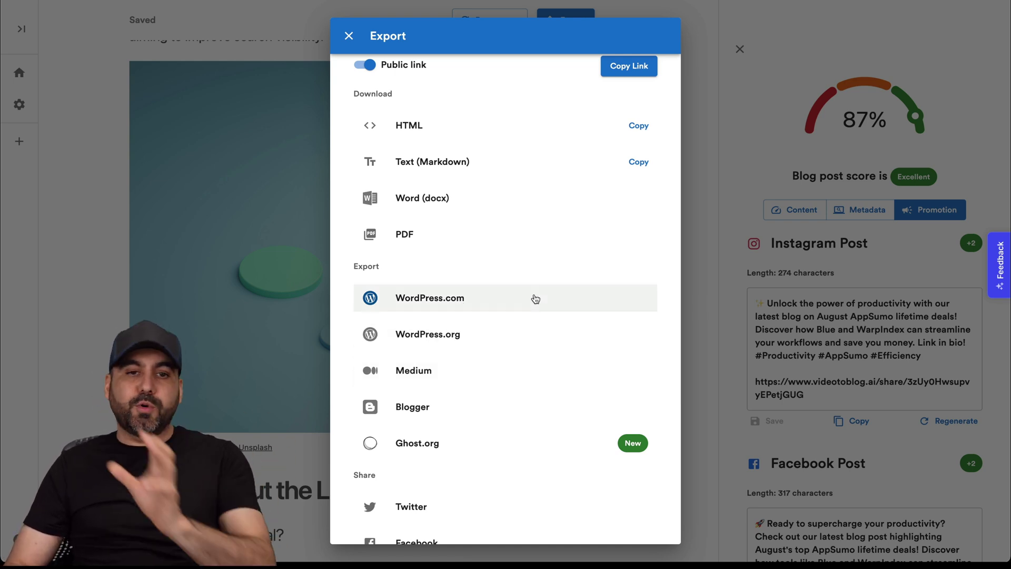
click(351, 36)
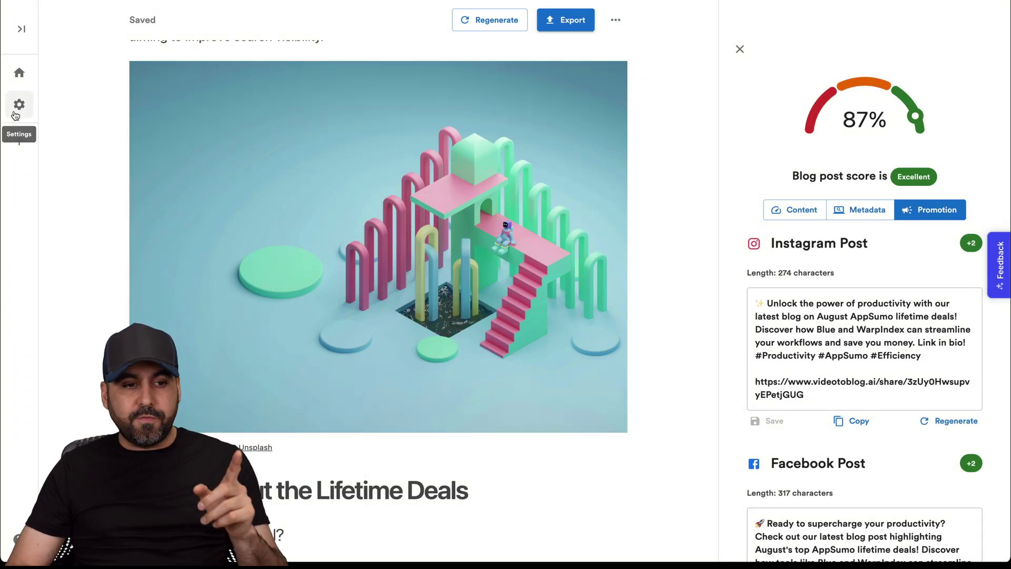
scroll(496, 220, up, 10)
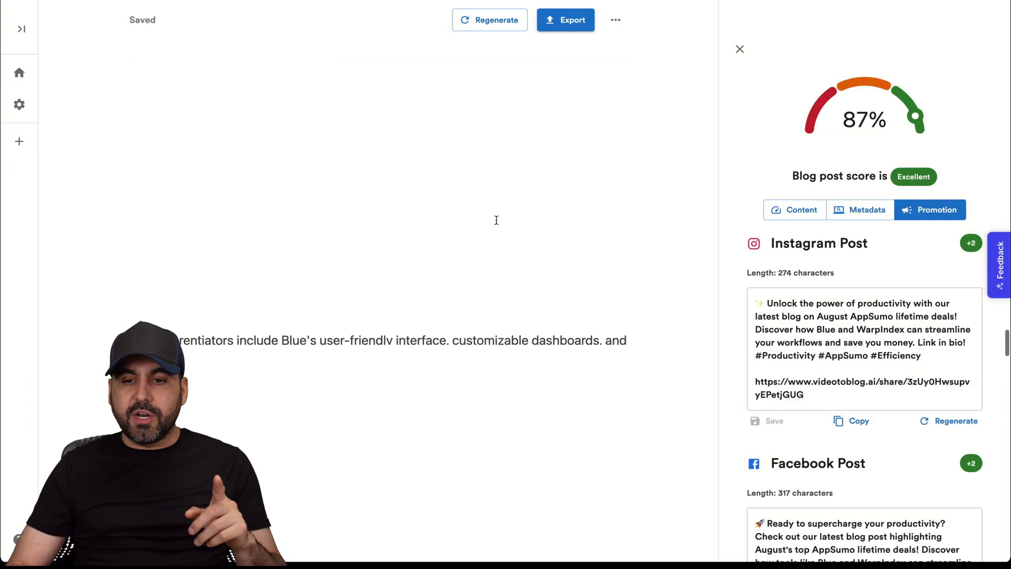
scroll(496, 220, up, 5)
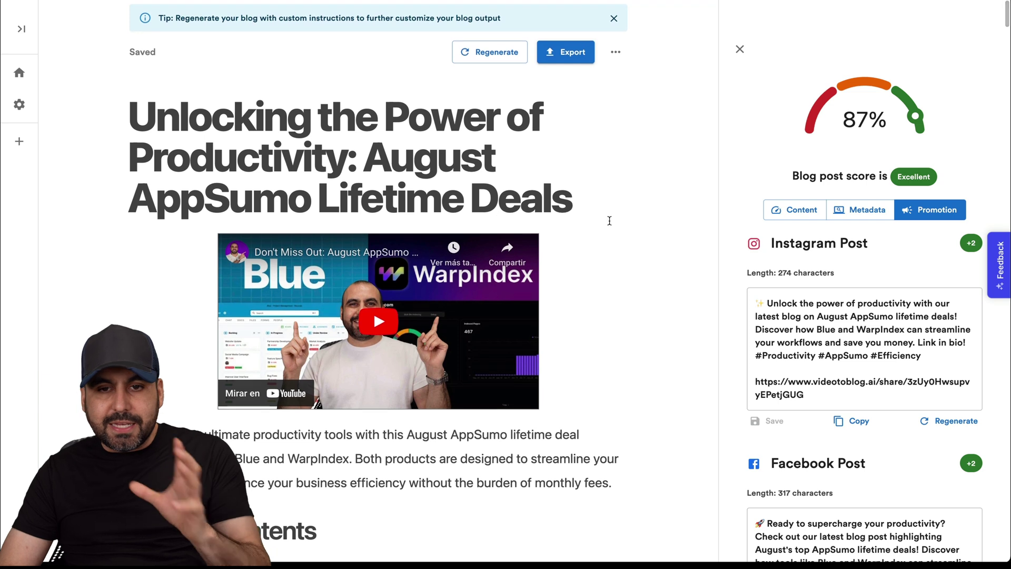